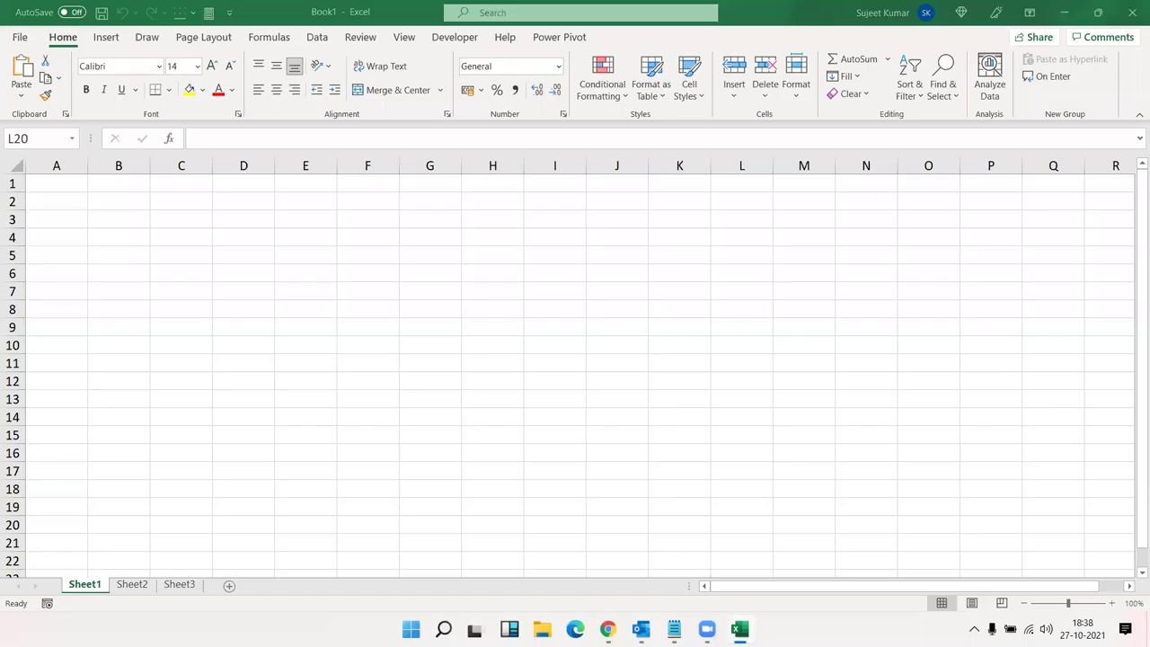
Enter 'Macros' in B3, then 'Public Macros', 'Personal Macros' and 'Event Macros' down column C
{"action": "left_click", "coordinate": [141, 219]}
{"action": "type", "text": "Ma"}
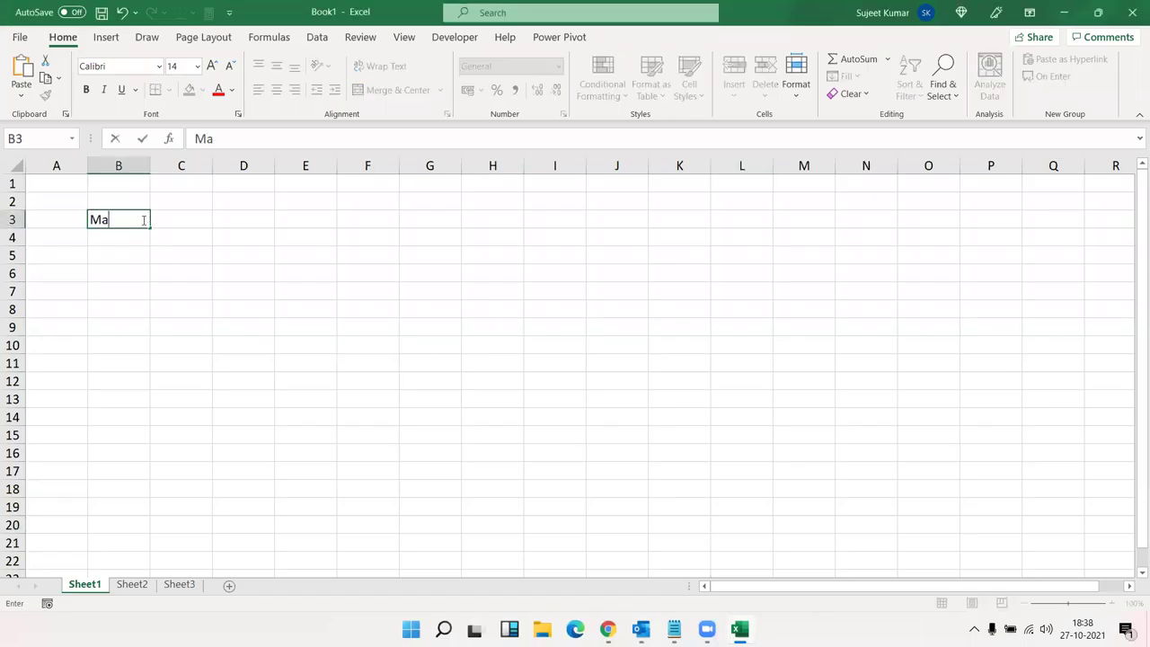
{"action": "type", "text": "cros"}
{"action": "key", "text": "Return"}
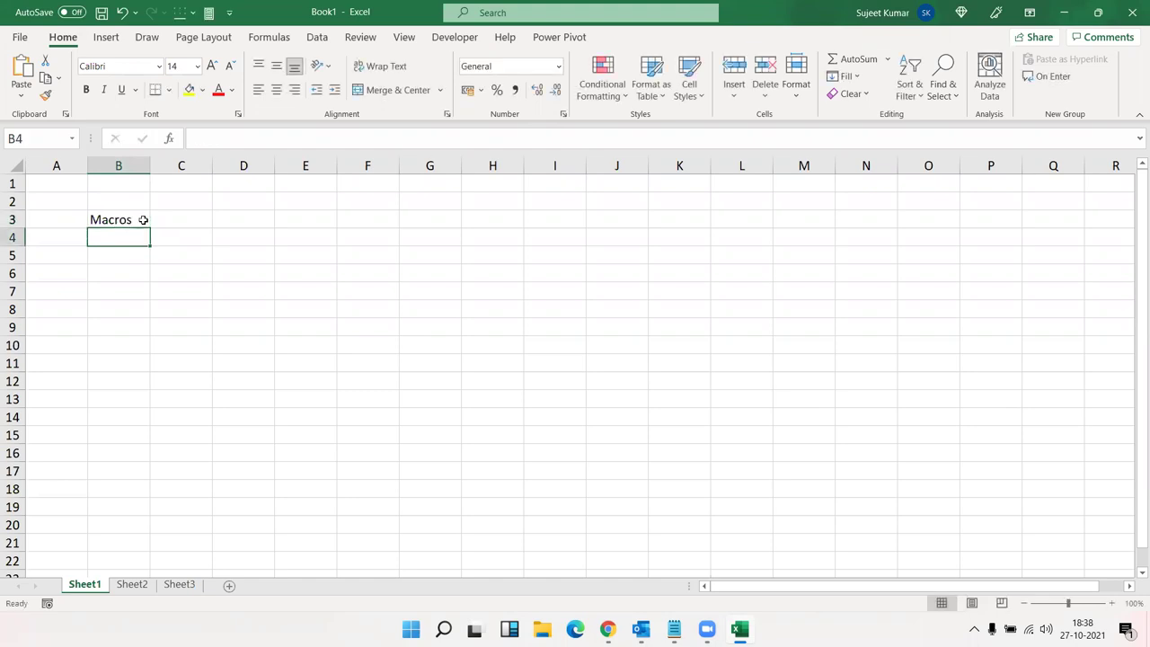
{"action": "key", "text": "Right"}
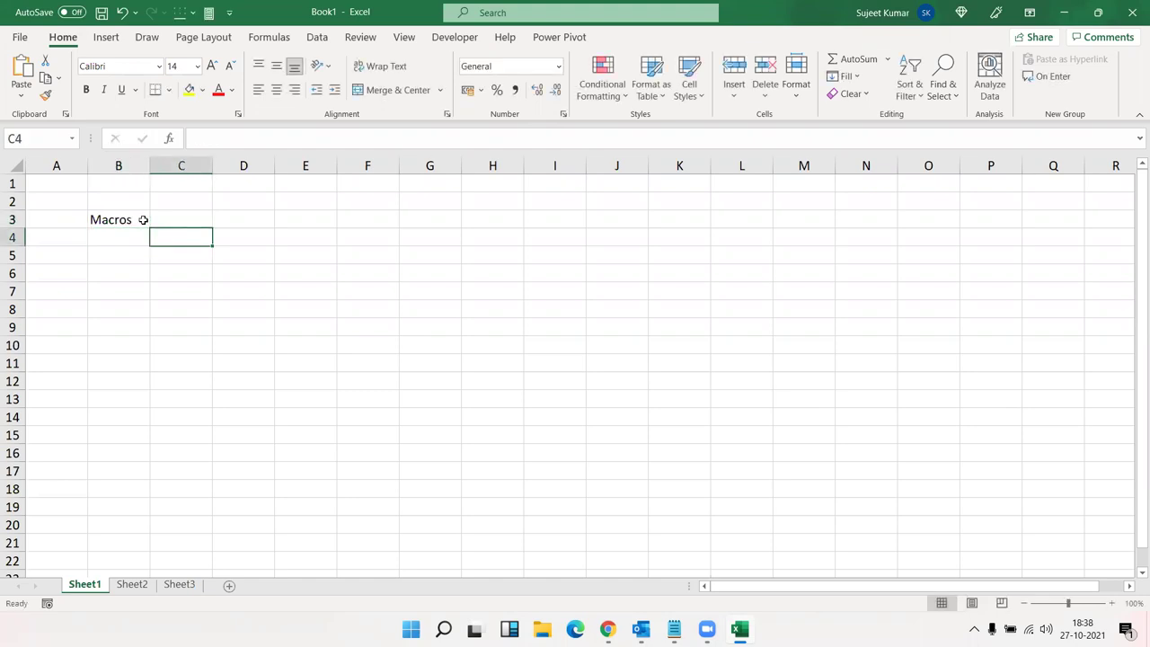
{"action": "type", "text": "Public MAcros"}
{"action": "key", "text": "Return"}
{"action": "key", "text": "Return"}
{"action": "key", "text": "Return"}
{"action": "key", "text": "Return"}
{"action": "type", "text": "Personal MAcros"}
{"action": "key", "text": "Return"}
{"action": "key", "text": "Return"}
{"action": "key", "text": "Return"}
{"action": "type", "text": "Event MAcros"}
{"action": "key", "text": "Return"}
{"action": "key", "text": "Up"}
{"action": "key", "text": "Up"}
{"action": "key", "text": "Up"}
{"action": "key", "text": "Up"}
Record Macro1, which types 'Pune' into cell H1, then stop recording
{"action": "left_click", "coordinate": [455, 37]}
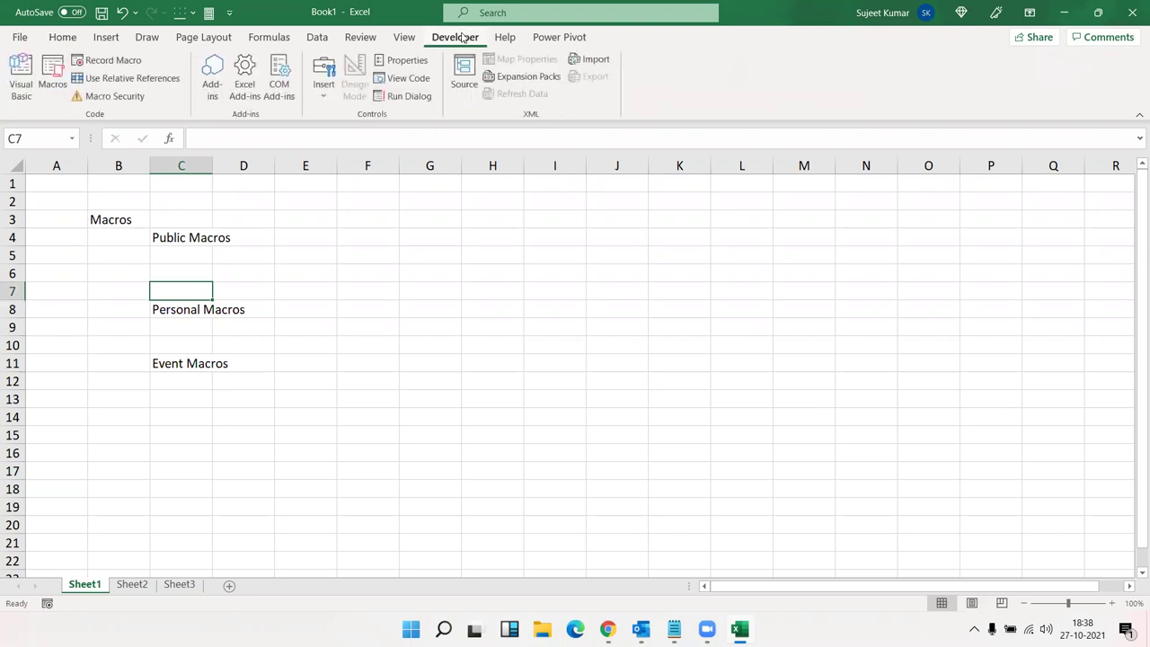
{"action": "left_click", "coordinate": [291, 254]}
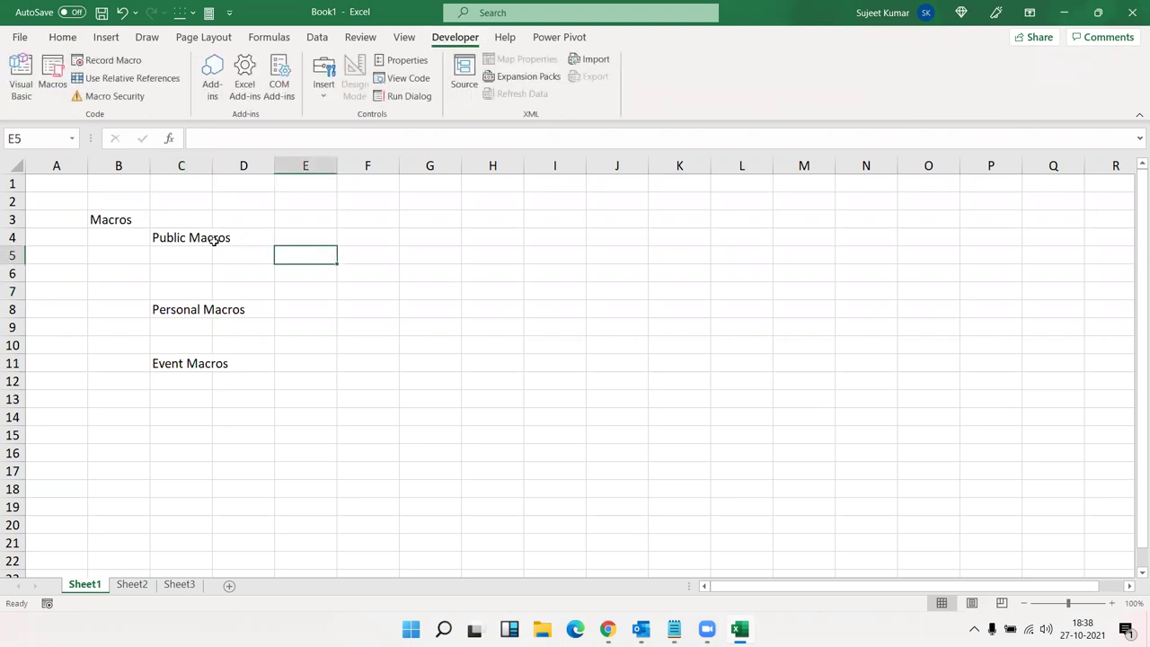
{"action": "left_click", "coordinate": [104, 60]}
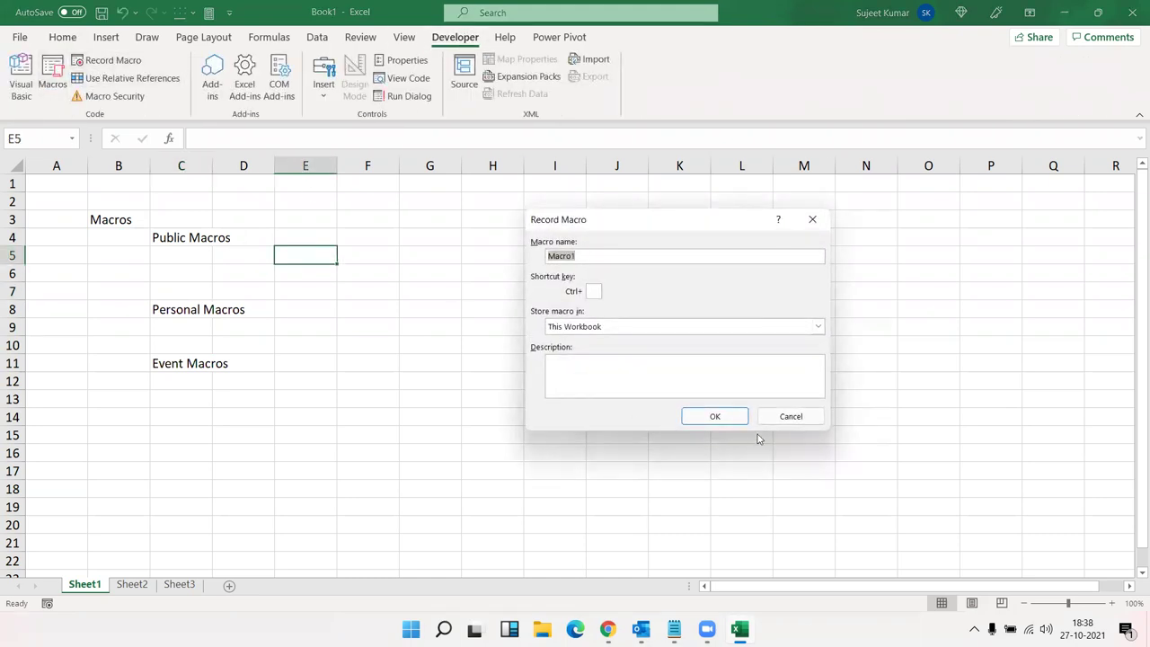
{"action": "left_click", "coordinate": [736, 415]}
{"action": "left_click", "coordinate": [501, 187]}
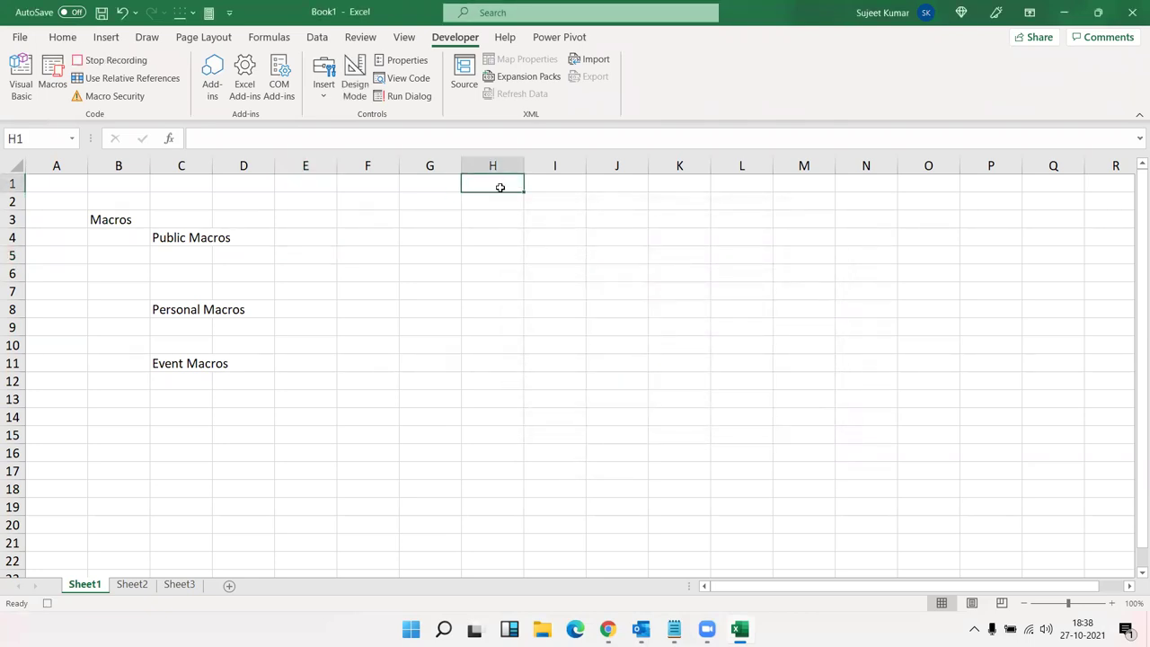
{"action": "type", "text": "Pune"}
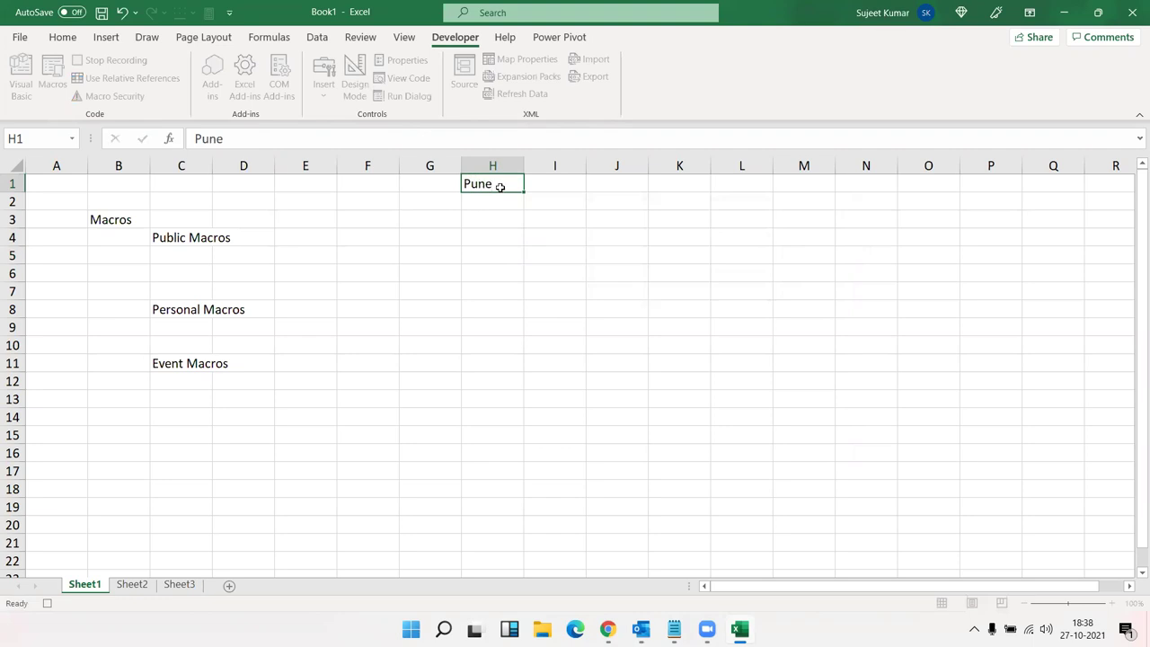
{"action": "key", "text": "Return"}
{"action": "left_click", "coordinate": [103, 60]}
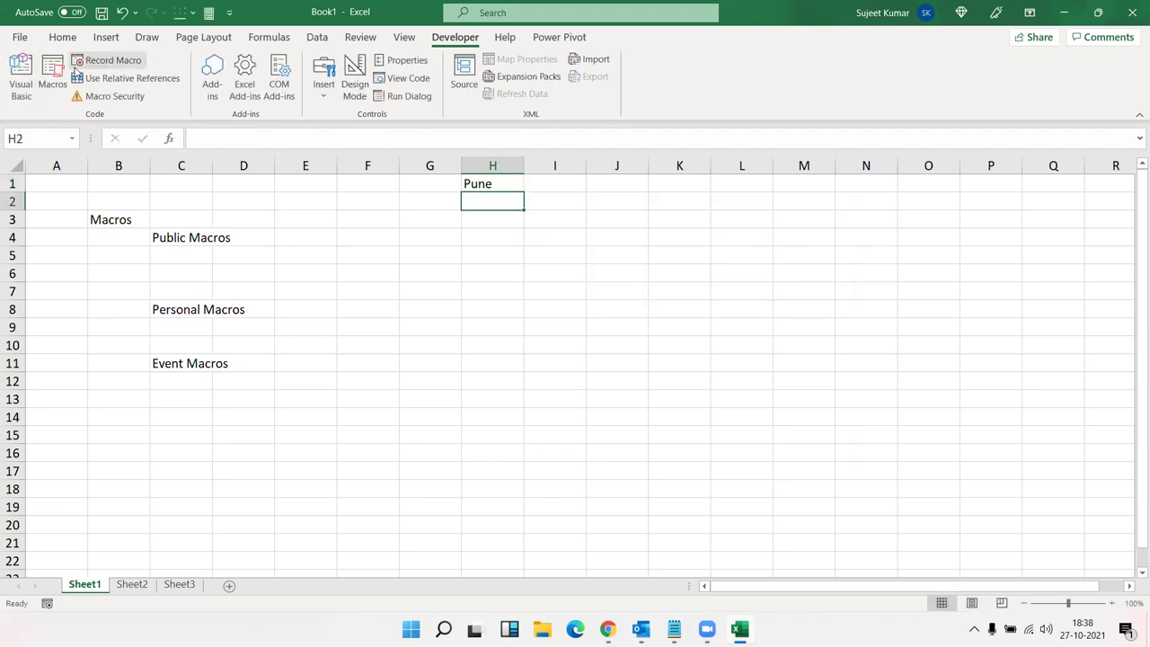
Check the Macros list, then cancel a second Record Macro dialog and select H10
{"action": "left_click", "coordinate": [52, 77]}
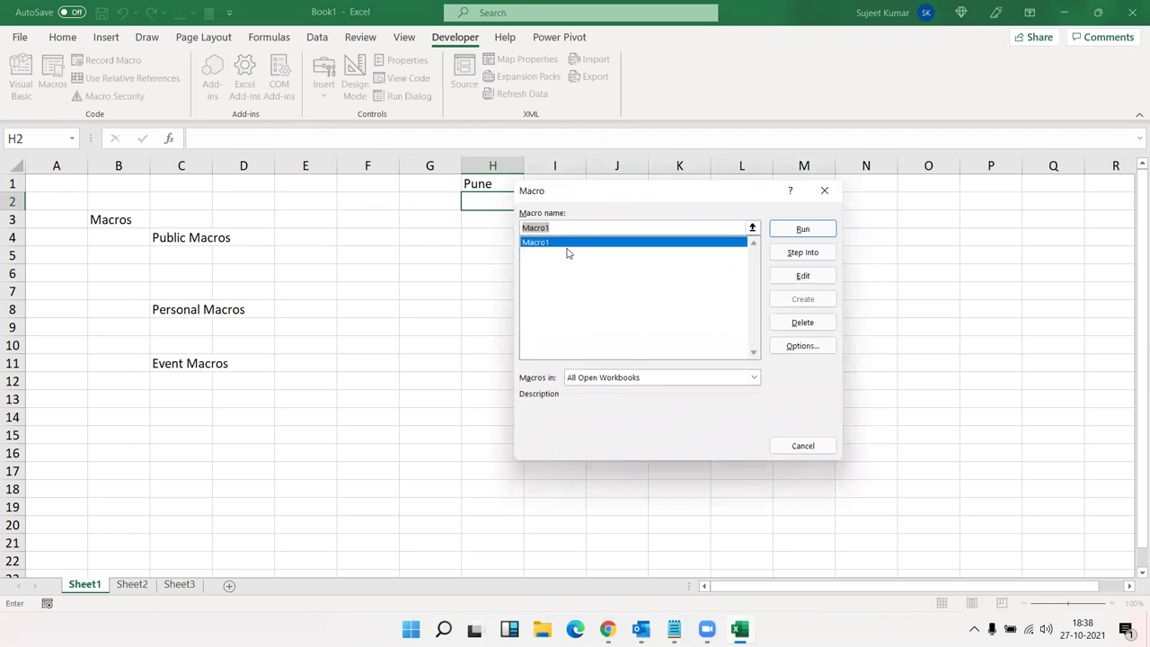
{"action": "left_click", "coordinate": [824, 191]}
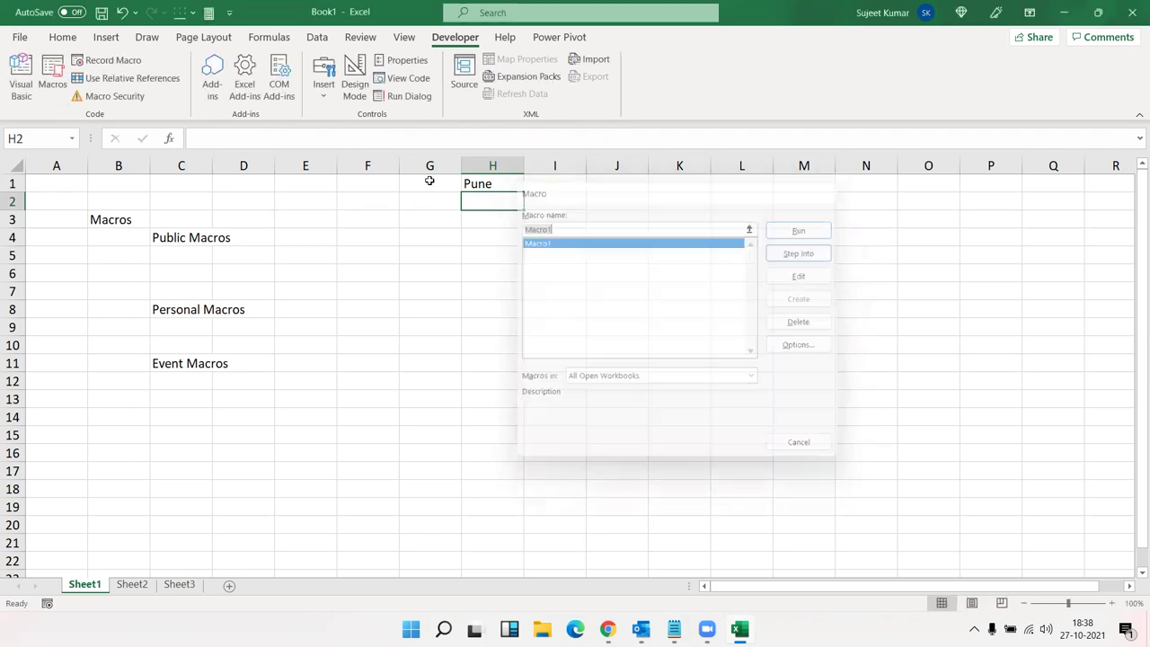
{"action": "left_click", "coordinate": [106, 60]}
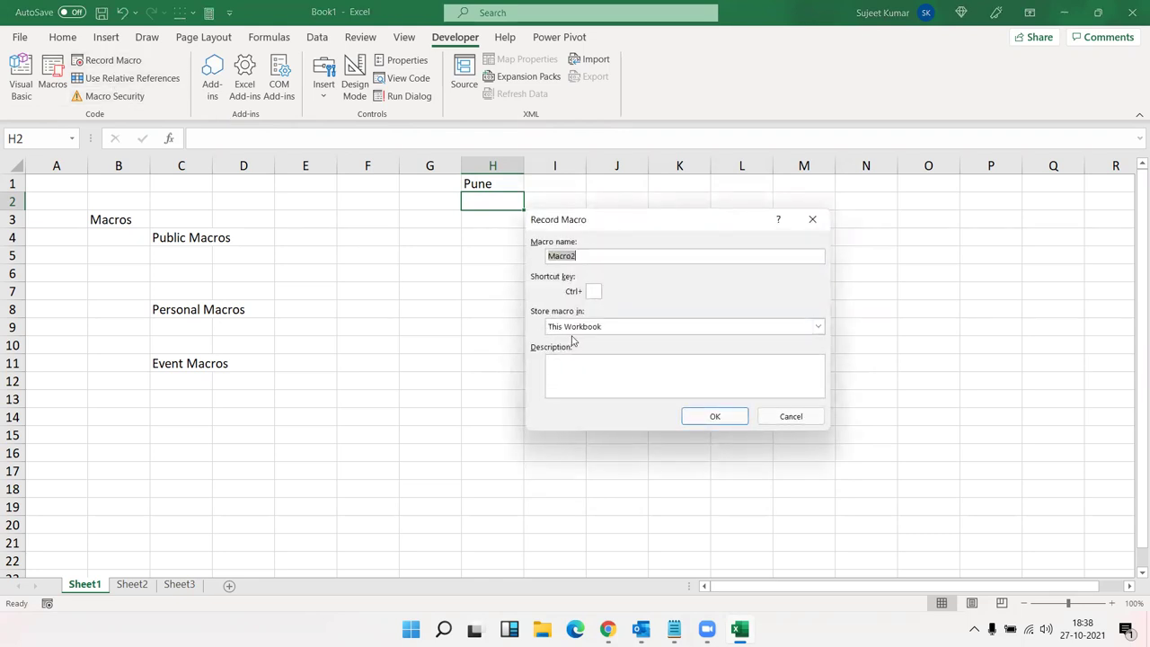
{"action": "left_click", "coordinate": [791, 416]}
{"action": "left_click", "coordinate": [492, 343]}
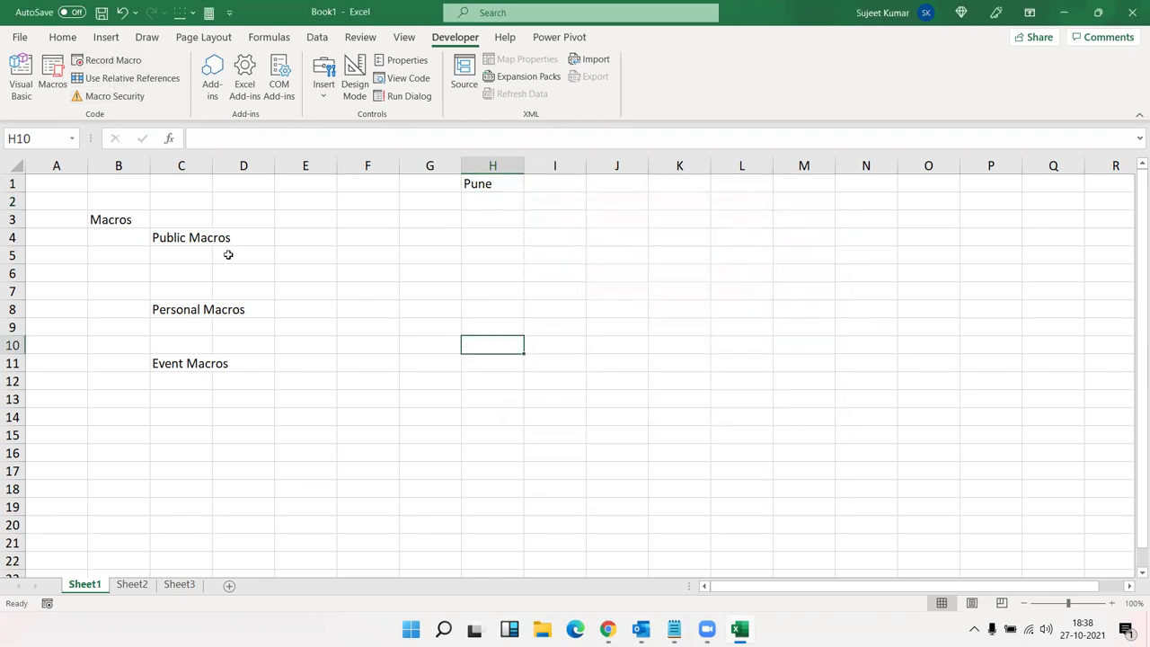
In the VBA editor, expand Modules and open Module1's code
{"action": "left_click", "coordinate": [25, 105]}
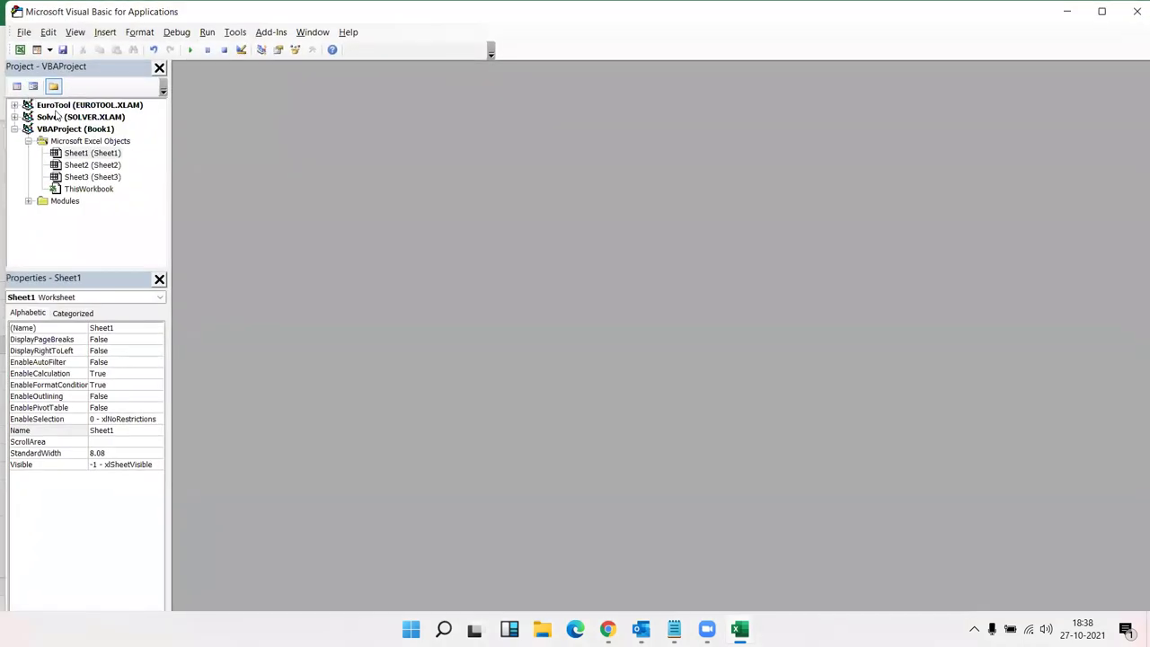
{"action": "left_click", "coordinate": [56, 204]}
{"action": "double_click", "coordinate": [56, 204]}
{"action": "double_click", "coordinate": [72, 214]}
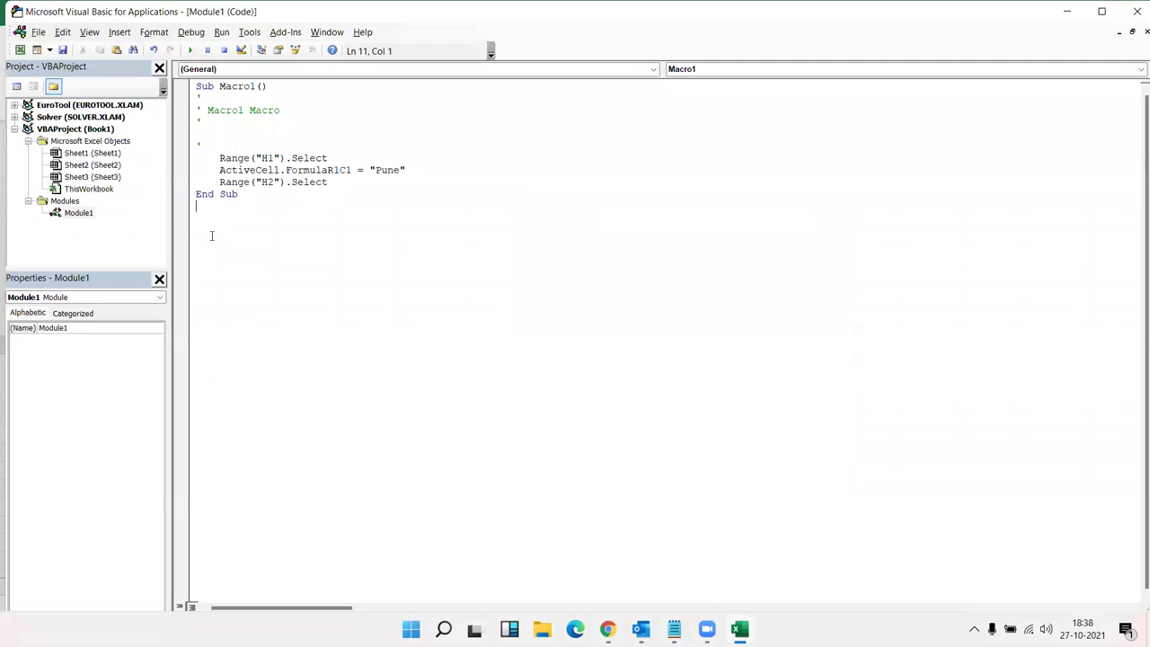
Below Macro1, write Sub rr() containing MsgBox "Hi", fixing the 'sun' typo
{"action": "left_click", "coordinate": [213, 239]}
{"action": "type", "text": "sun "}
{"action": "type", "text": "rr"}
{"action": "key", "text": "BackSpace"}
{"action": "key", "text": "BackSpace"}
{"action": "key", "text": "BackSpace"}
{"action": "key", "text": "BackSpace"}
{"action": "type", "text": "rr"}
{"action": "type", "text": "()"}
{"action": "key", "text": "Return"}
{"action": "key", "text": "Return"}
{"action": "key", "text": "Up"}
{"action": "key", "text": "Up"}
{"action": "key", "text": "Up"}
{"action": "key", "text": "Right"}
{"action": "key", "text": "Right"}
{"action": "key", "text": "Delete"}
{"action": "type", "text": "b"}
{"action": "key", "text": "Down"}
{"action": "key", "text": "Down"}
{"action": "type", "text": "msgbox \"Hi\""}
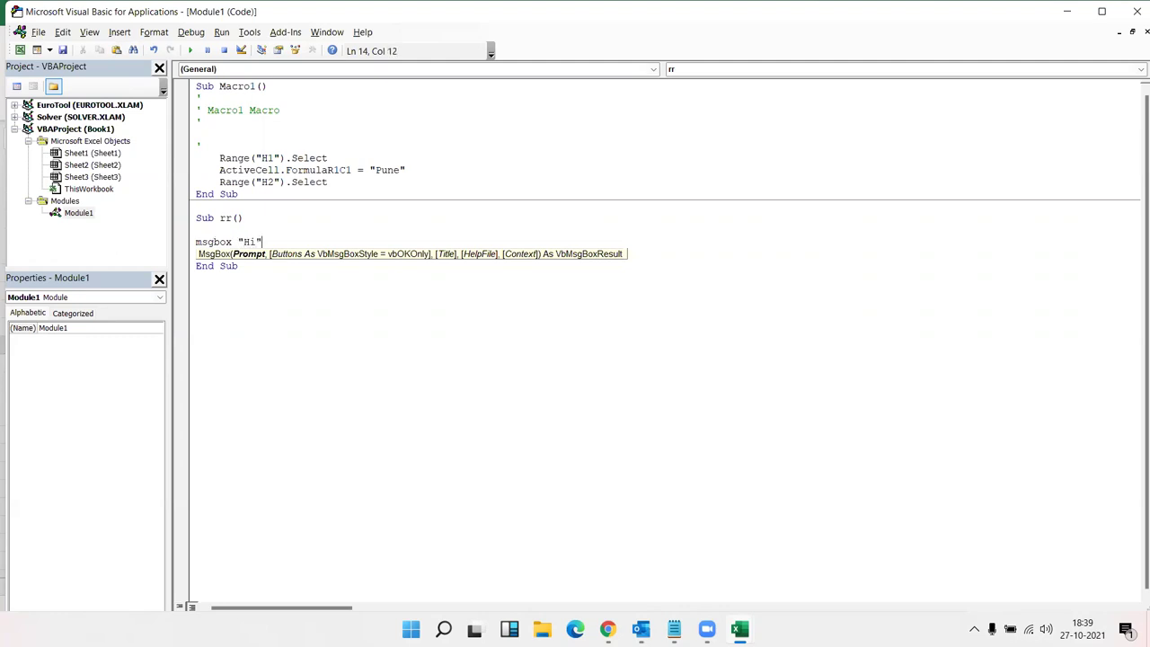
{"action": "left_click", "coordinate": [300, 297]}
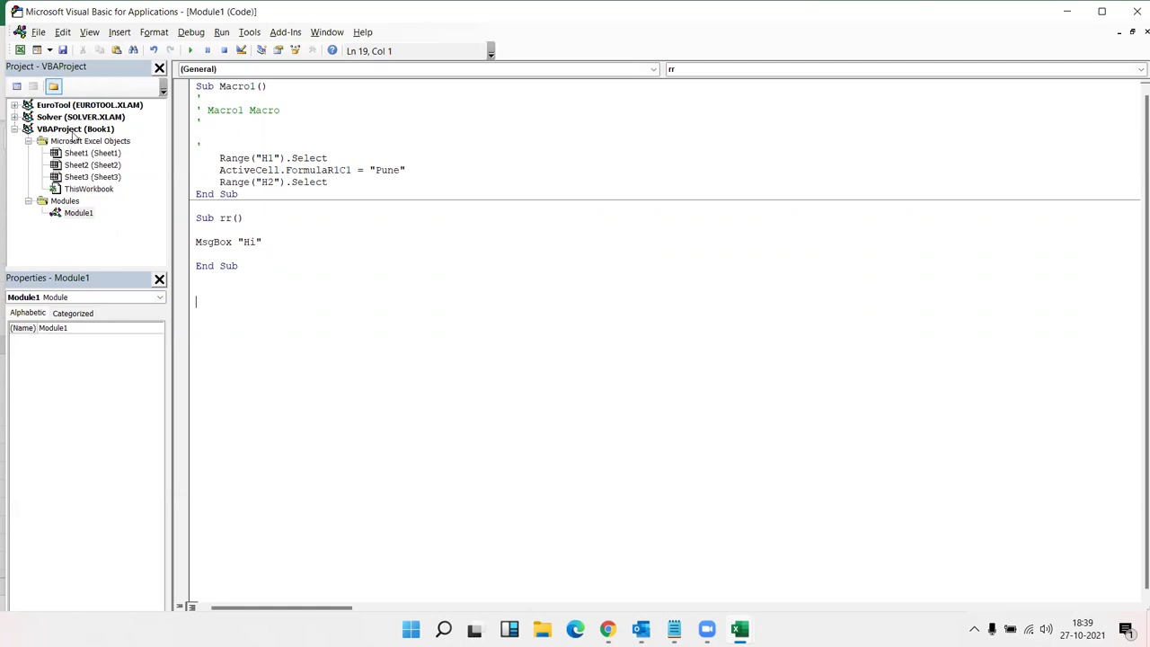
{"action": "left_click", "coordinate": [42, 201]}
Minimize the VBA editor, highlight the Public Macros cells, then create blank workbook Book2 with Ctrl+N
{"action": "left_click", "coordinate": [1066, 11]}
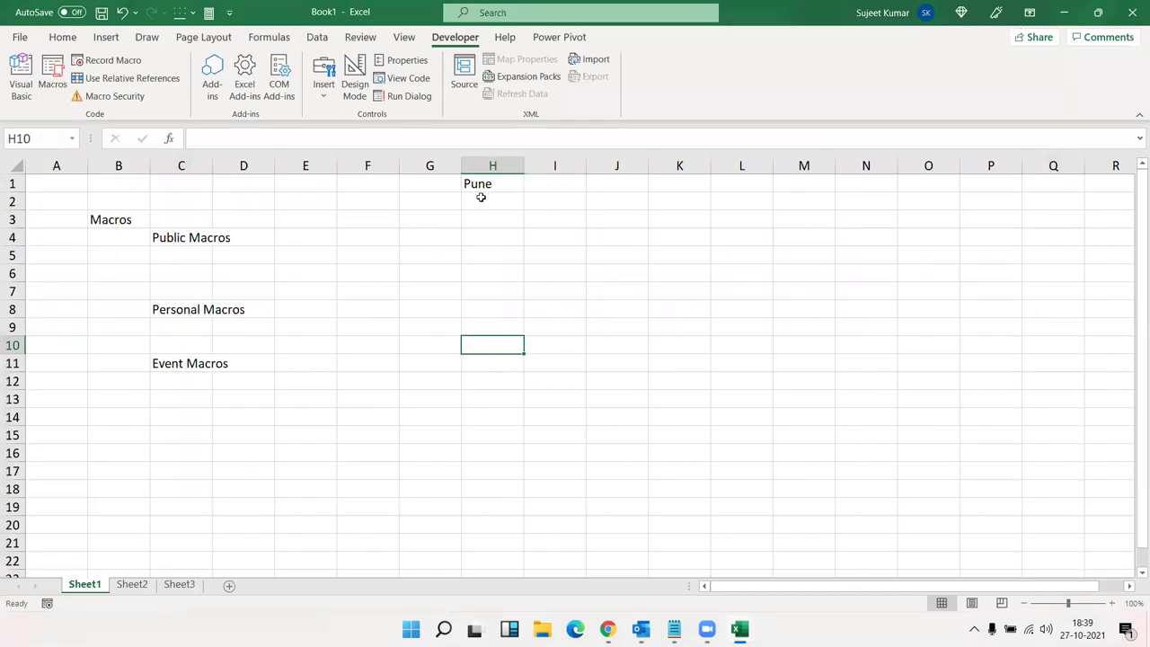
{"action": "left_click_drag", "start_coordinate": [207, 252], "coordinate": [205, 238]}
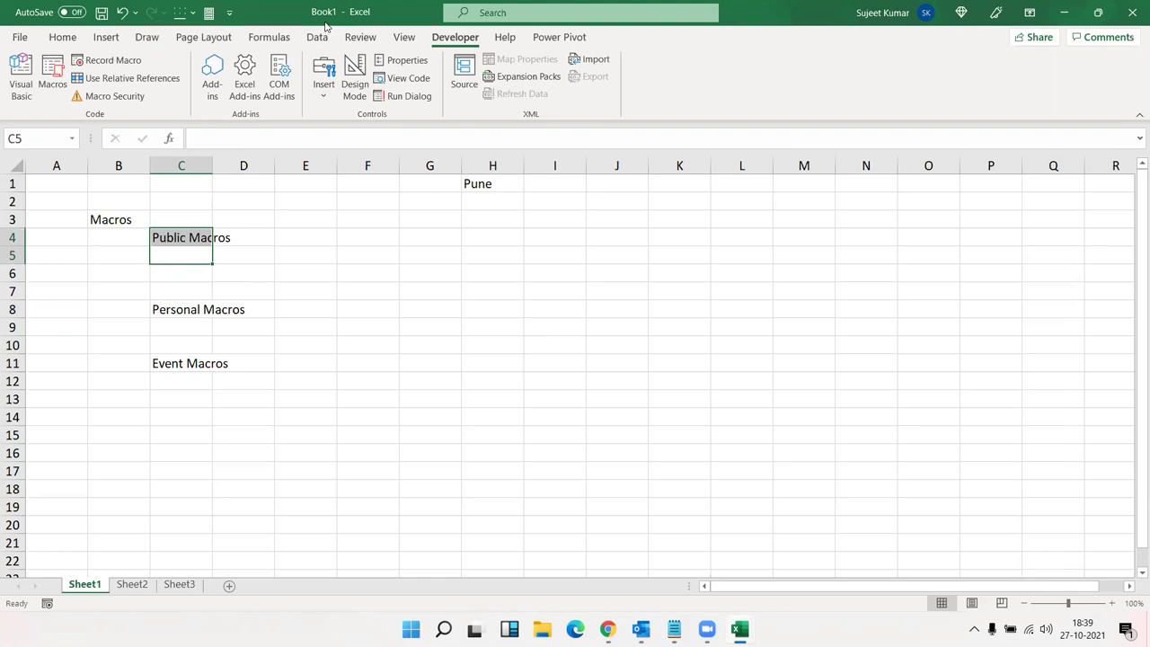
{"action": "left_click", "coordinate": [253, 238]}
{"action": "key", "text": "Left"}
{"action": "left_click_drag", "start_coordinate": [222, 244], "coordinate": [255, 257]}
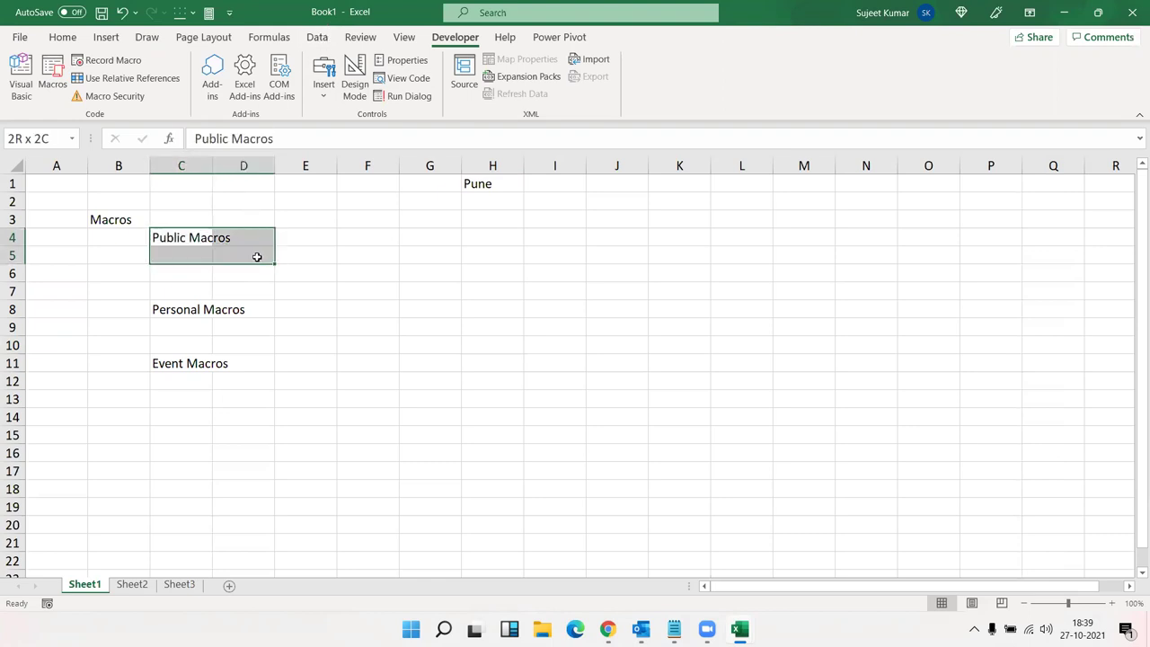
{"action": "left_click", "coordinate": [363, 221]}
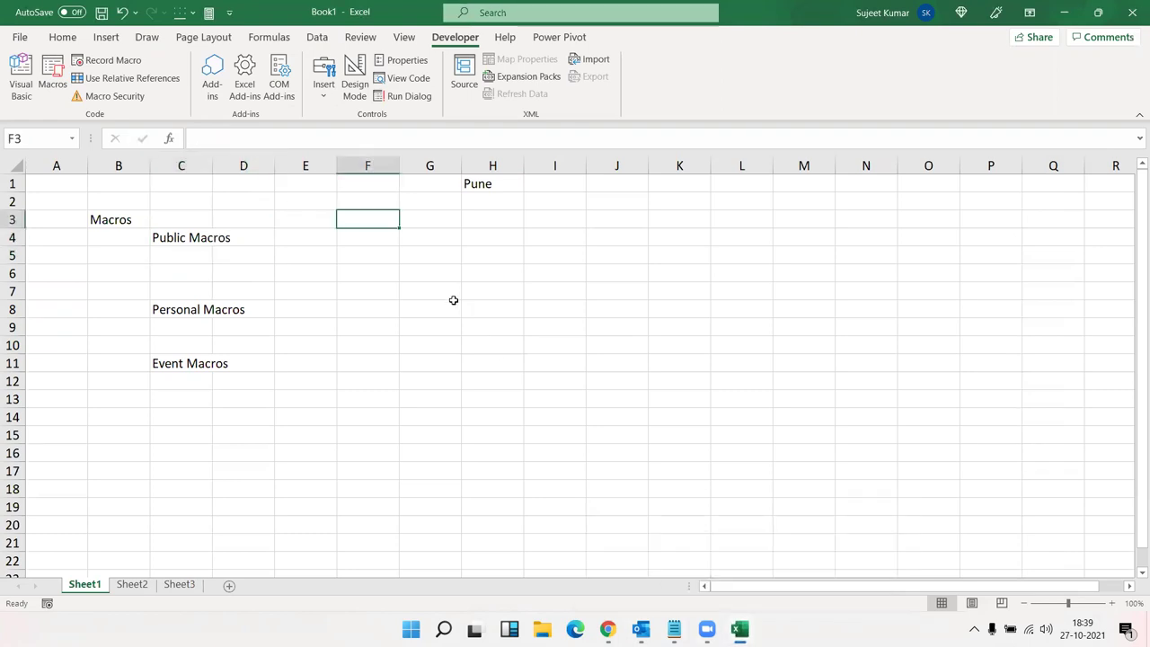
{"action": "key", "text": "ctrl+n"}
Run Macro1 from the Macros list in Book2, putting Pune in H1
{"action": "left_click", "coordinate": [455, 37]}
{"action": "left_click", "coordinate": [52, 76]}
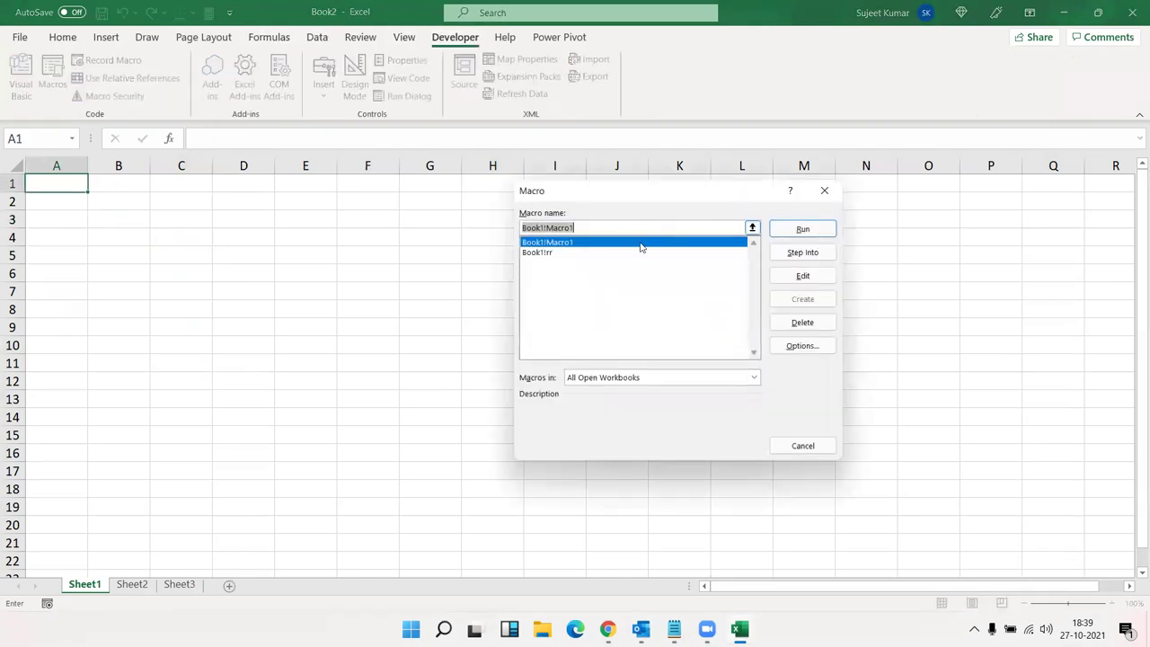
{"action": "left_click", "coordinate": [775, 229]}
{"action": "left_click", "coordinate": [491, 186]}
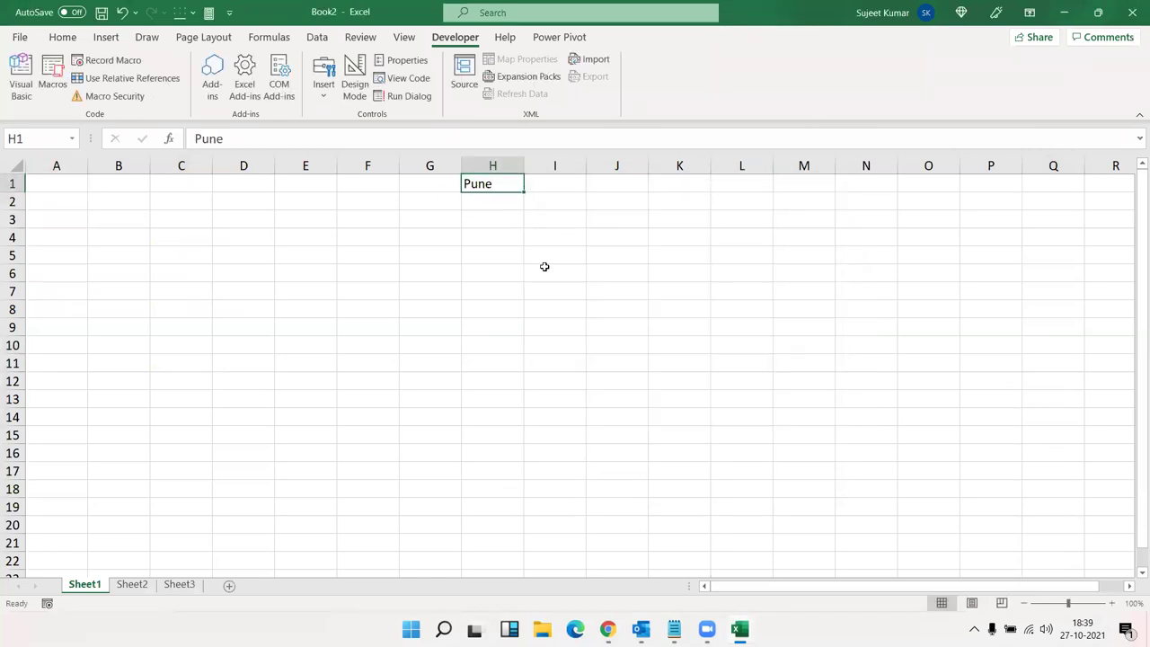
Run Book1's rr macro, dismiss the Hi message, and minimize Book2 to show Book1
{"action": "left_click", "coordinate": [52, 77]}
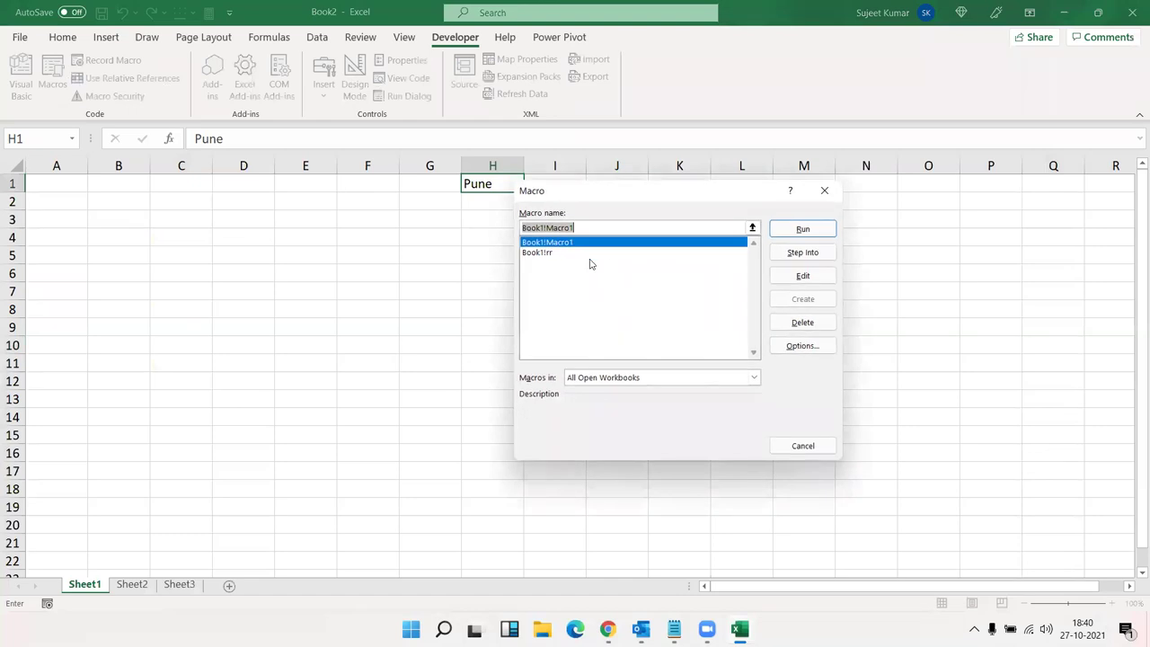
{"action": "left_click", "coordinate": [581, 254]}
{"action": "left_click", "coordinate": [794, 231]}
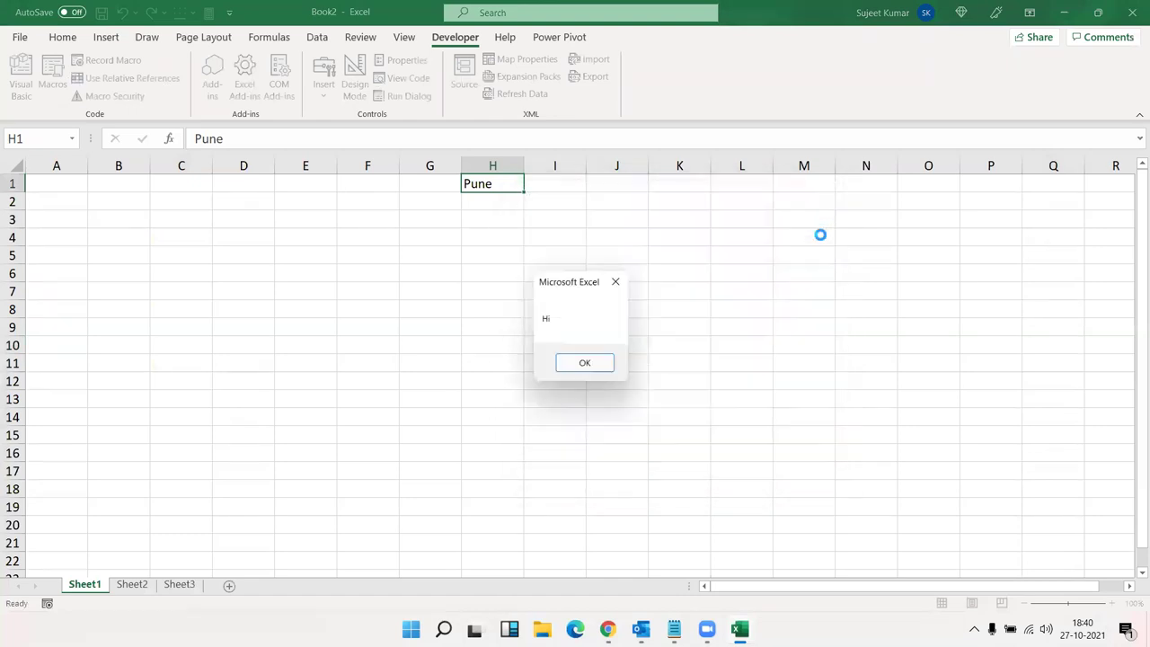
{"action": "left_click", "coordinate": [584, 362]}
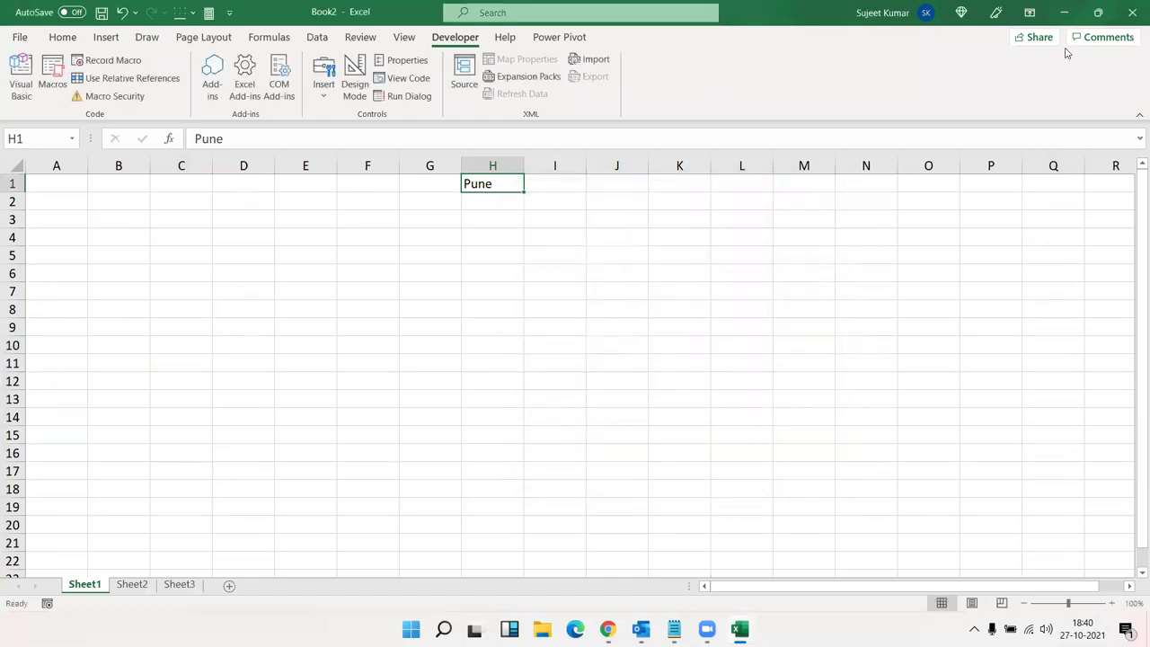
{"action": "left_click", "coordinate": [1064, 11]}
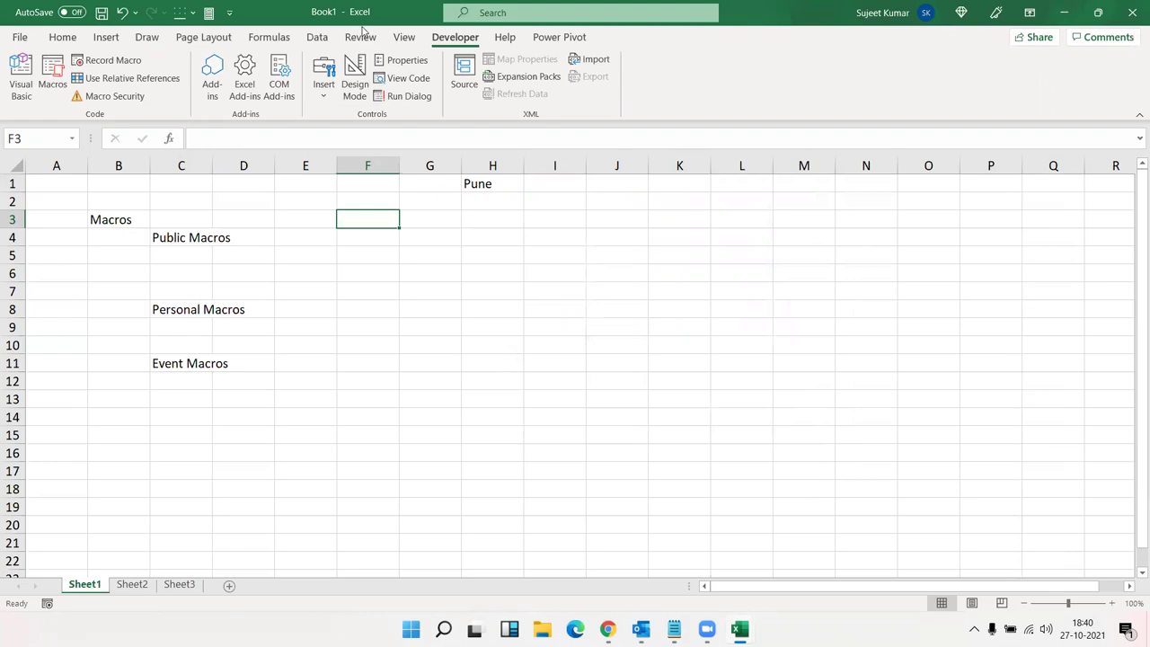
{"action": "left_click", "coordinate": [52, 72]}
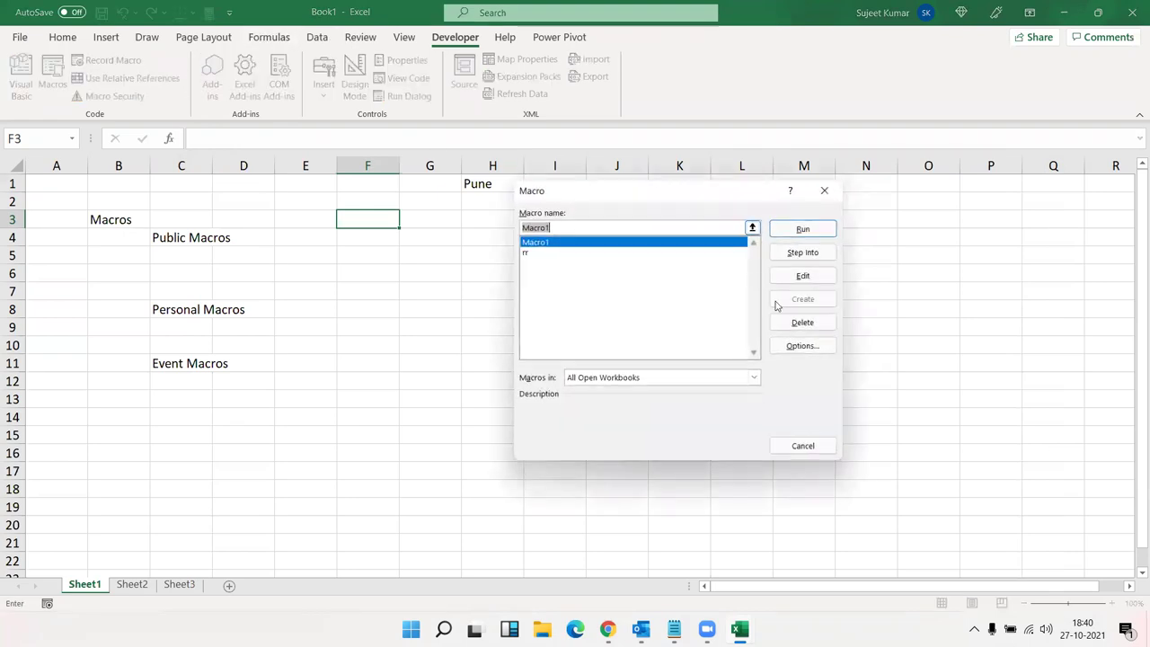
{"action": "left_click", "coordinate": [824, 190]}
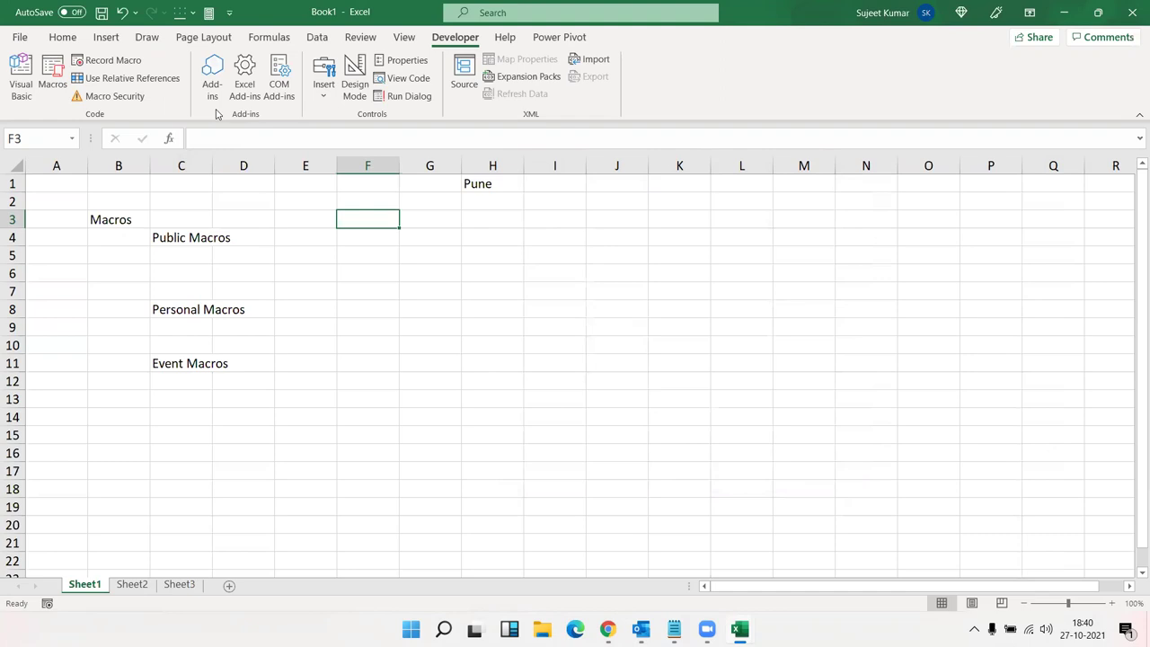
{"action": "left_click_drag", "start_coordinate": [155, 225], "coordinate": [219, 255]}
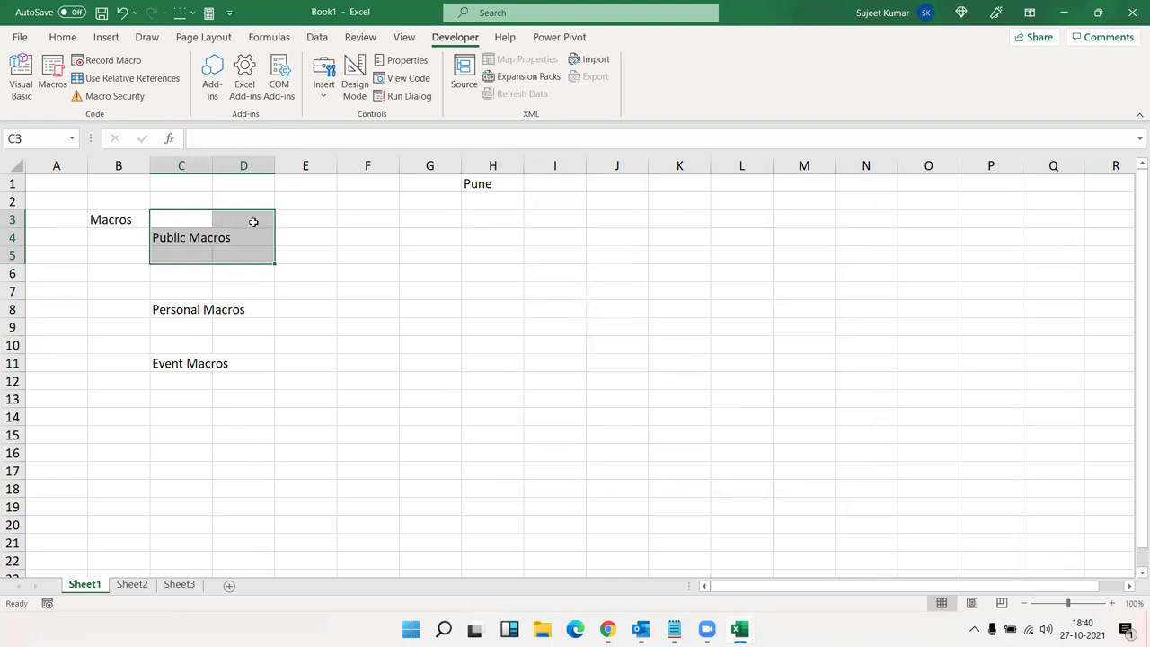
{"action": "left_click", "coordinate": [369, 306]}
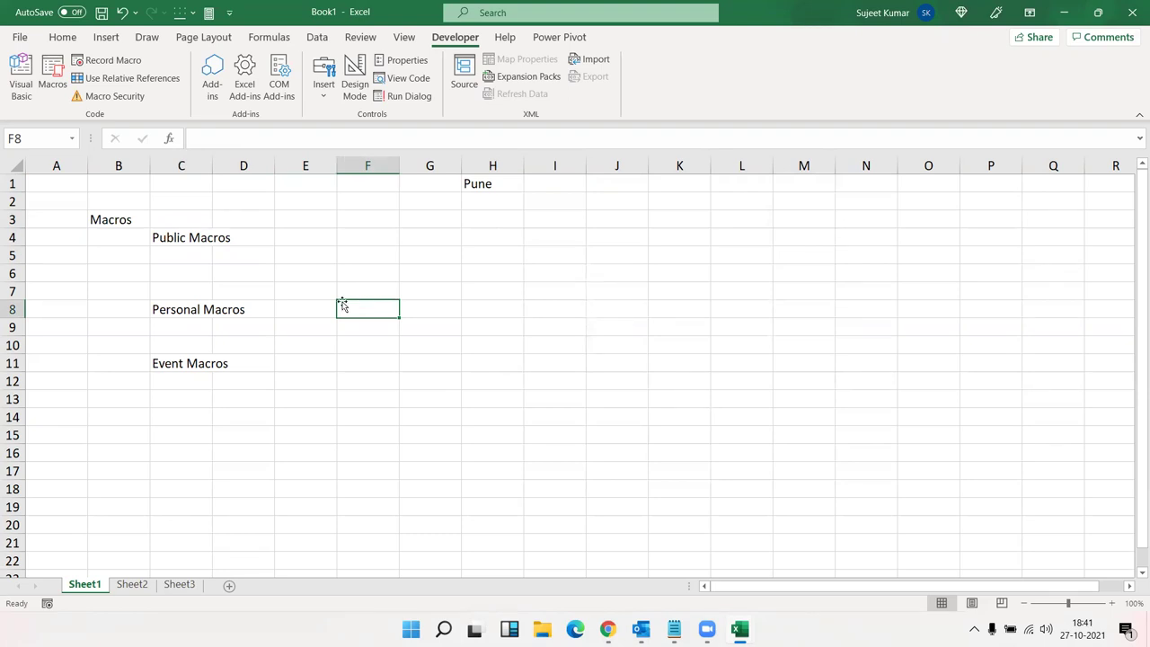
Type 'Add-ins' in E8, then select D12 and start a new Record Macro
{"action": "left_click", "coordinate": [163, 304]}
{"action": "left_click", "coordinate": [299, 308]}
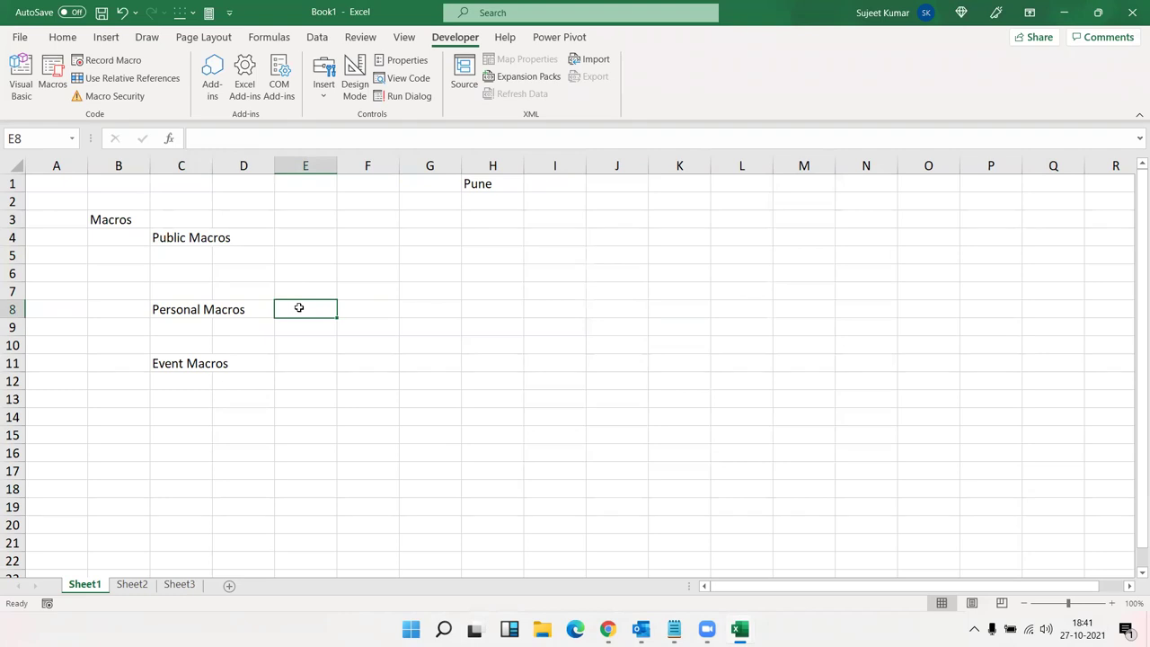
{"action": "type", "text": "Add-ins"}
{"action": "key", "text": "Return"}
{"action": "left_click", "coordinate": [266, 386]}
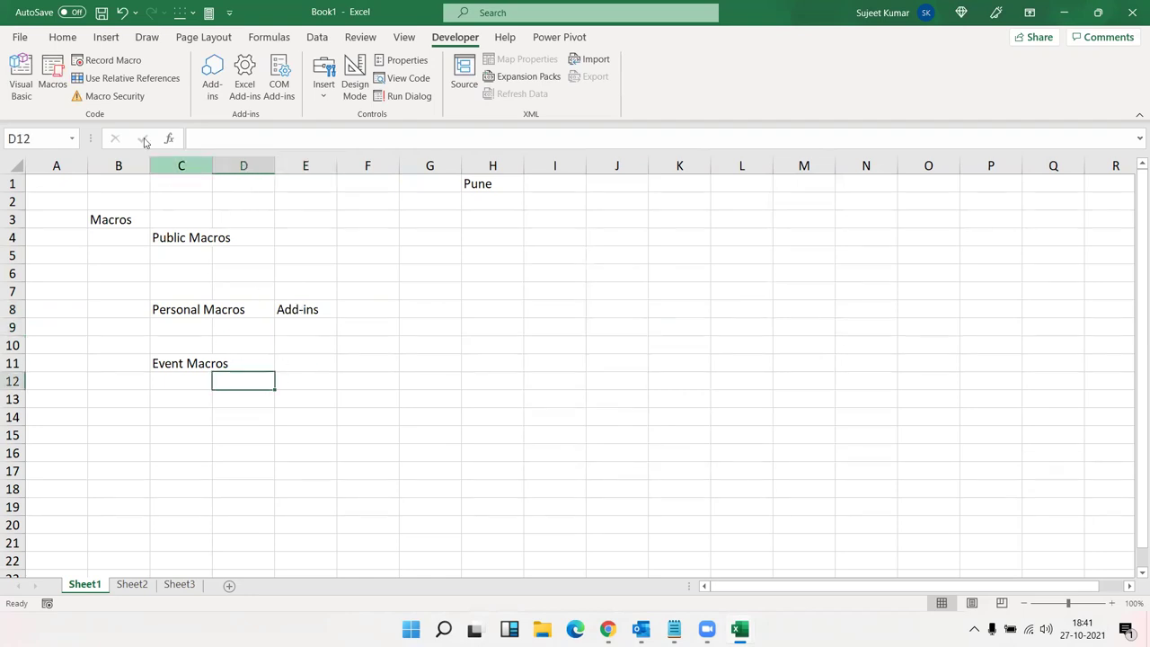
{"action": "left_click", "coordinate": [108, 60]}
Set Store macro in to Personal Macro Workbook, then cancel the Record Macro dialog with Esc
{"action": "left_click", "coordinate": [699, 328]}
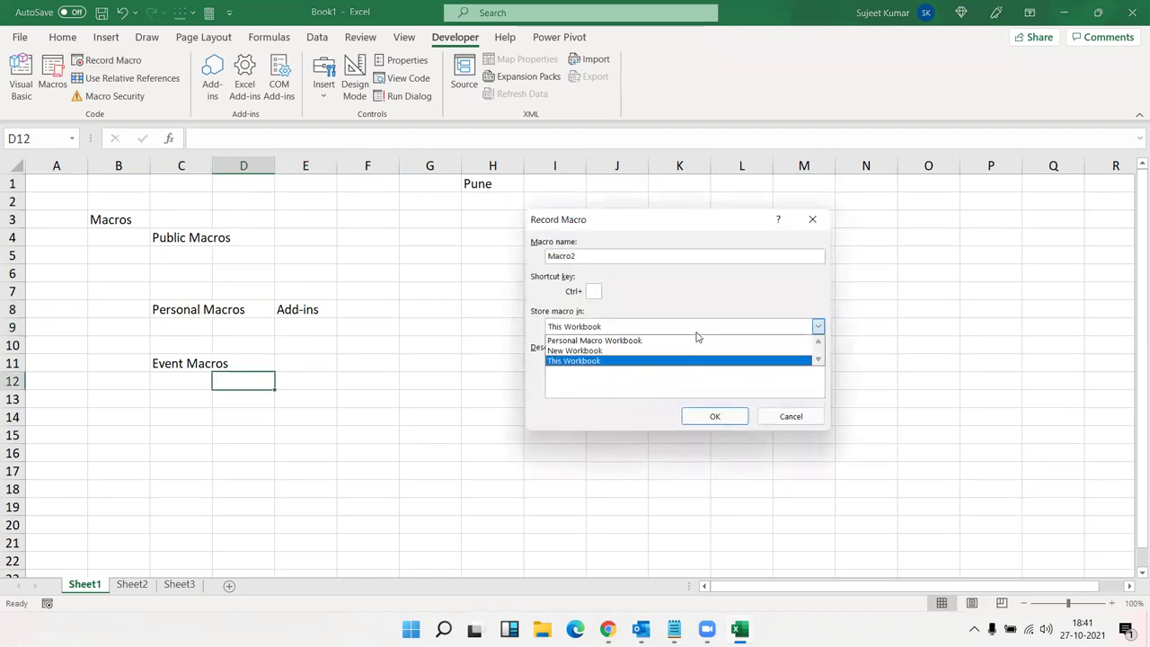
{"action": "left_click", "coordinate": [688, 340]}
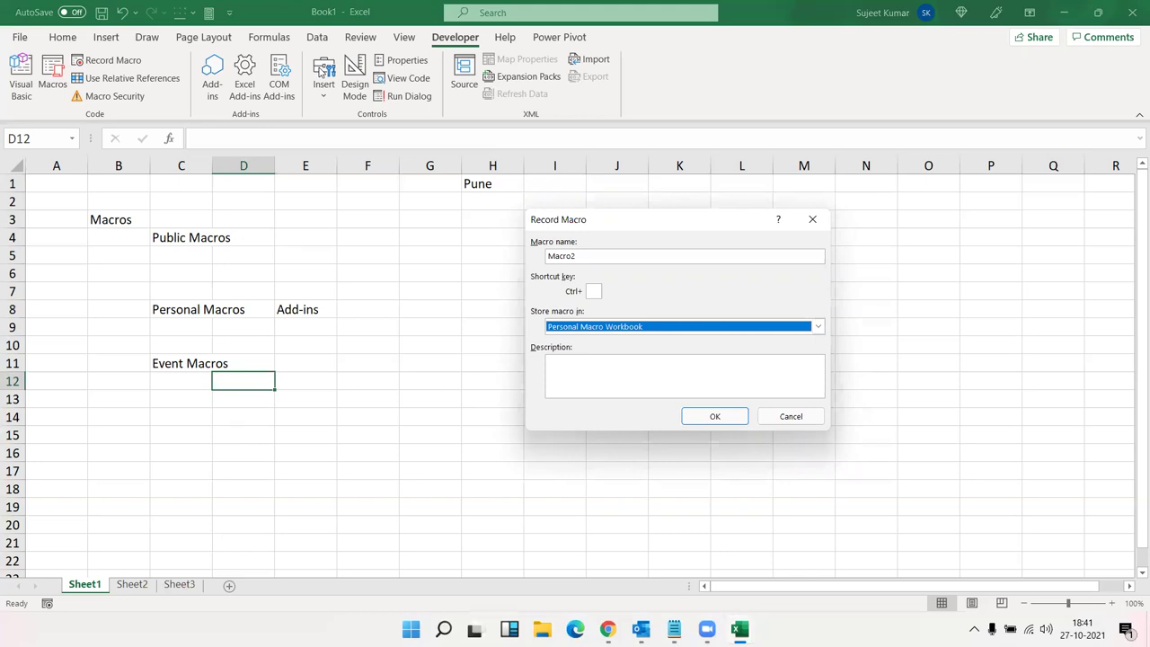
{"action": "key", "text": "Escape"}
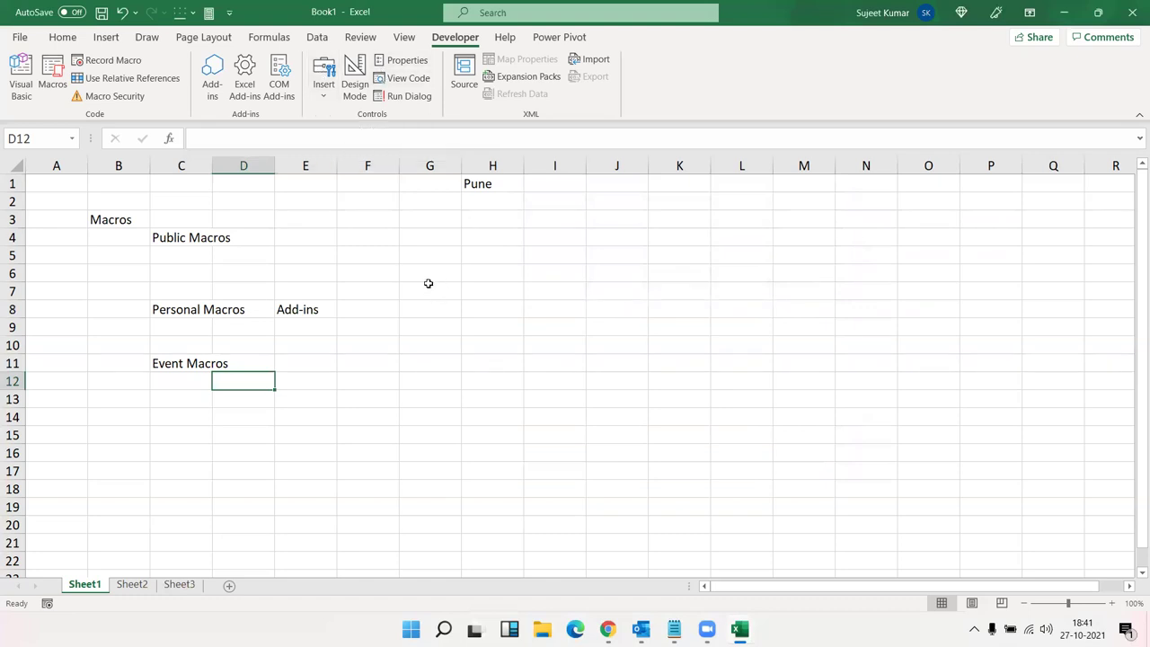
{"action": "left_click", "coordinate": [516, 244]}
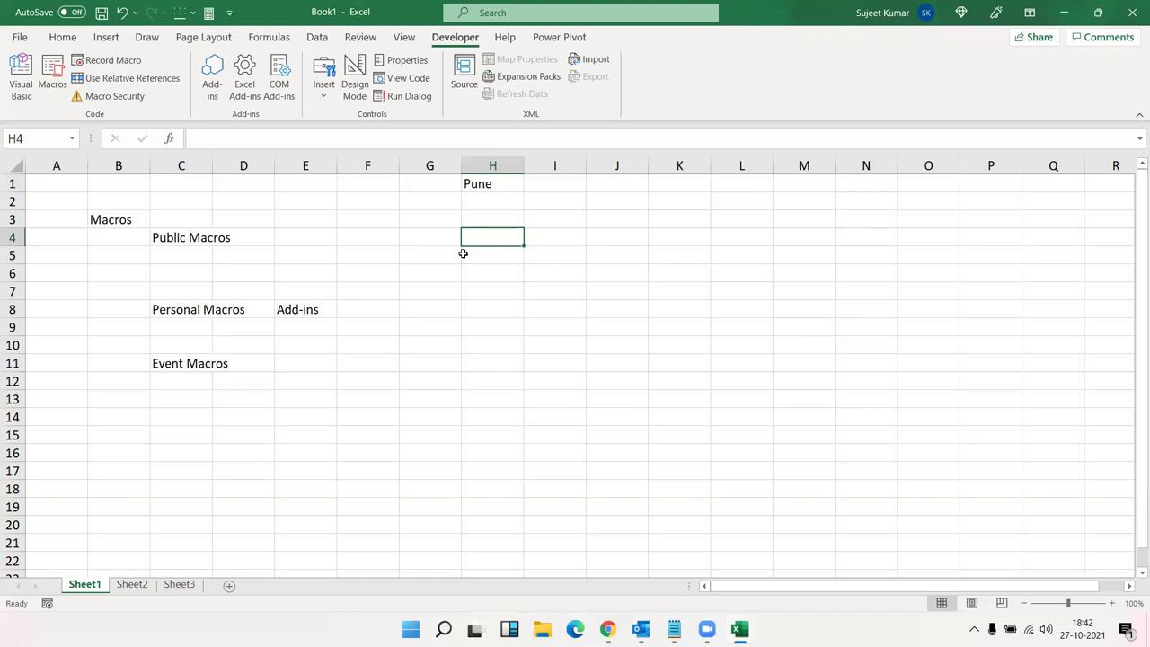
{"action": "left_click", "coordinate": [162, 314]}
{"action": "left_click", "coordinate": [277, 301]}
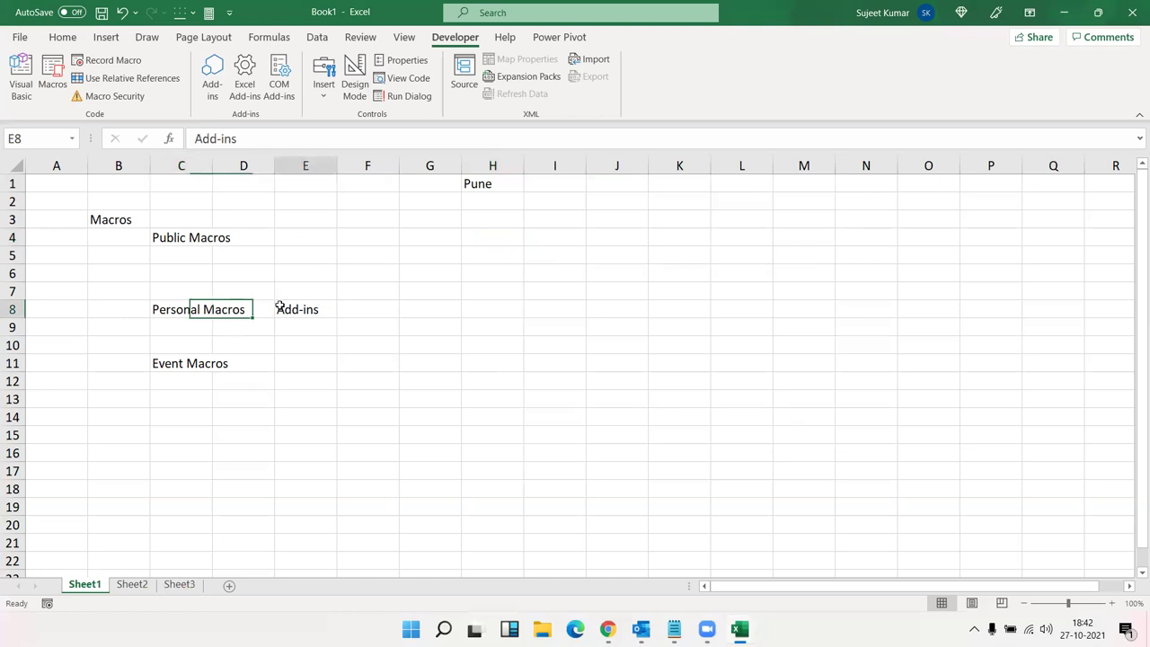
{"action": "left_click", "coordinate": [181, 237]}
{"action": "left_click_drag", "start_coordinate": [249, 244], "coordinate": [300, 306]}
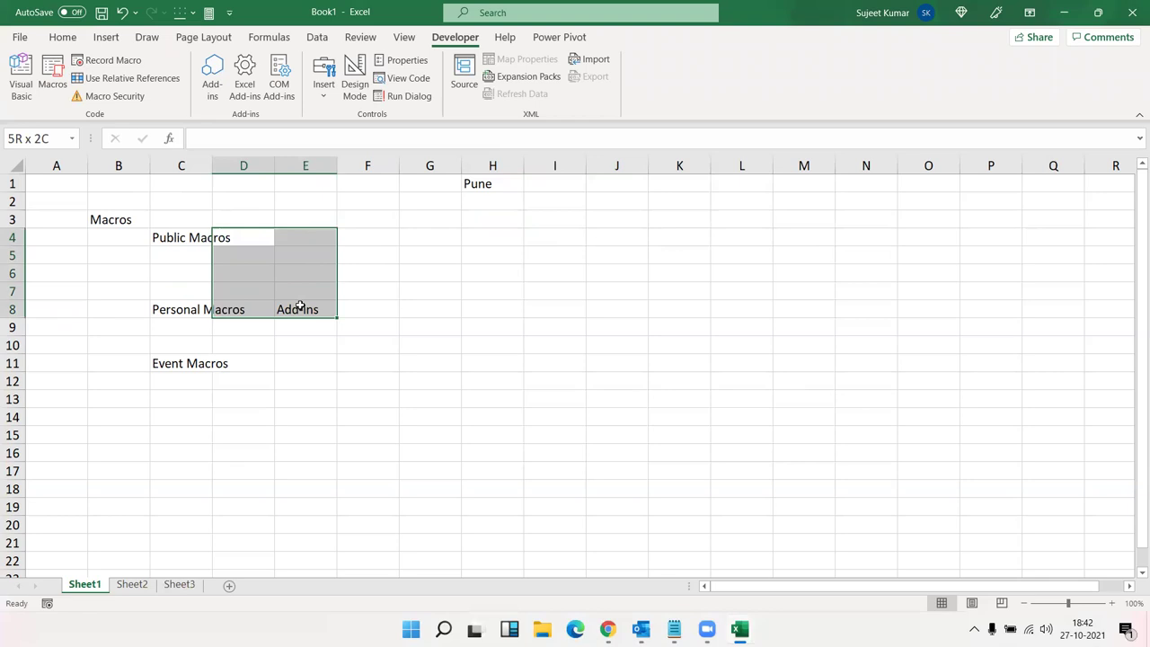
{"action": "left_click", "coordinate": [429, 327]}
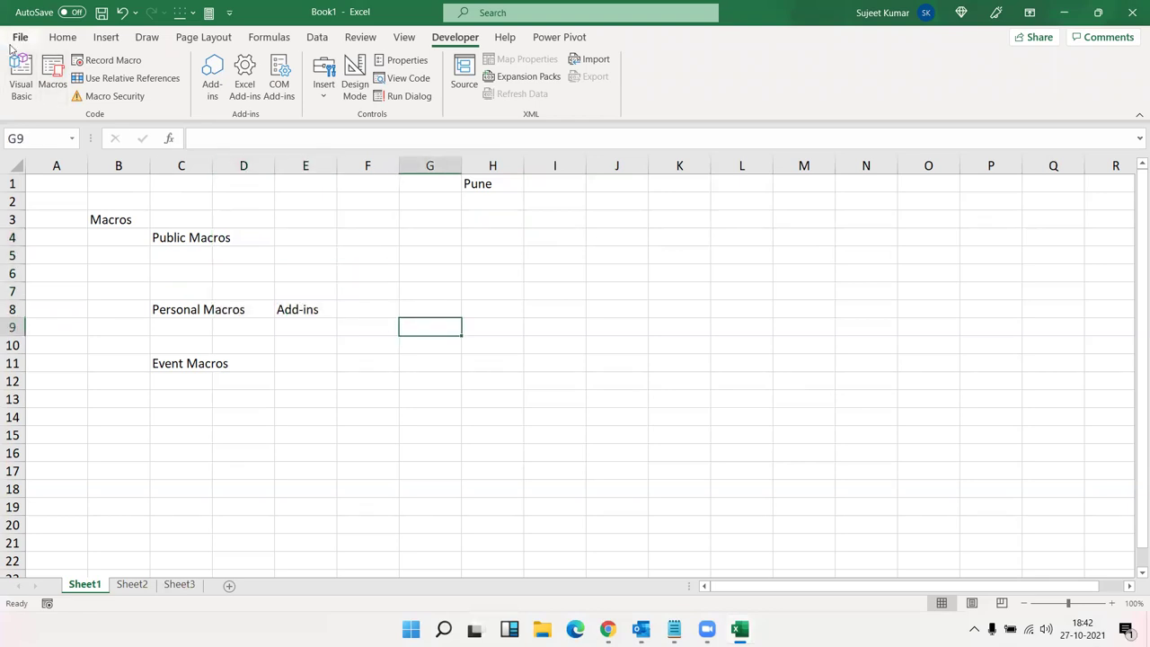
{"action": "left_click", "coordinate": [20, 37]}
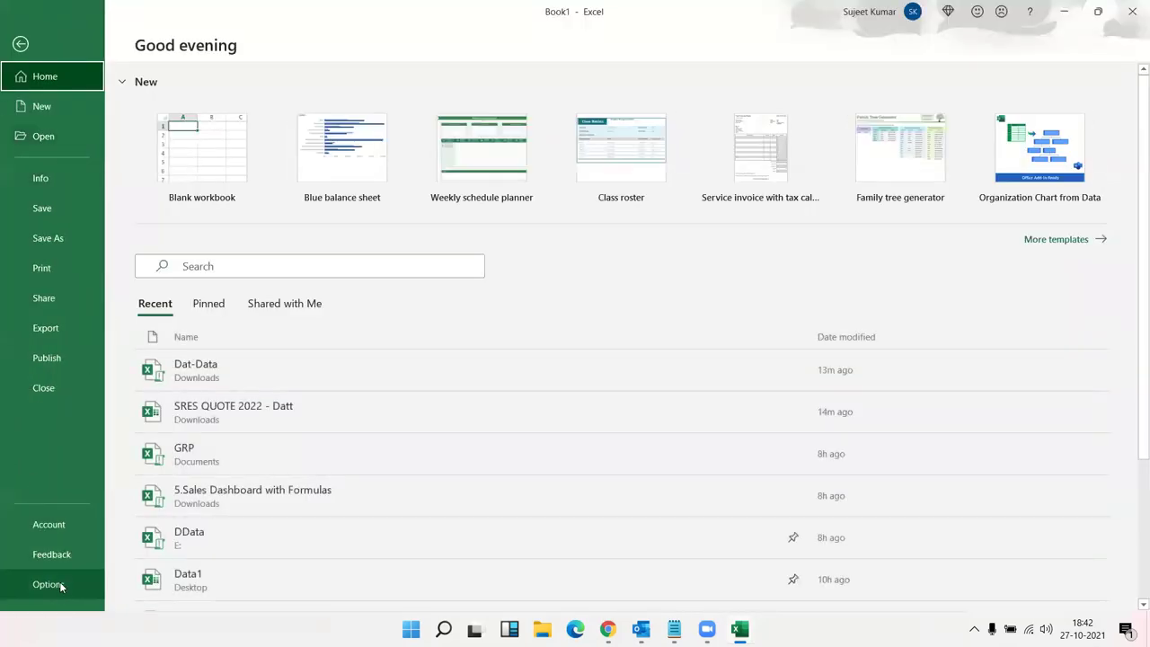
{"action": "key", "text": "Escape"}
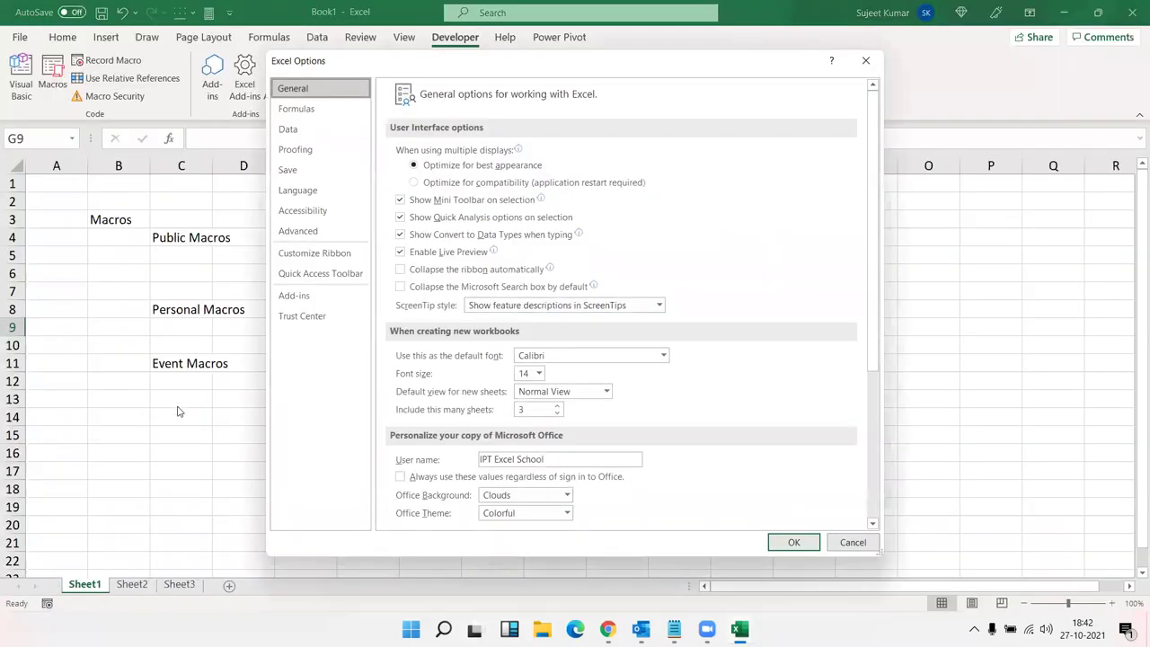
{"action": "left_click", "coordinate": [293, 300]}
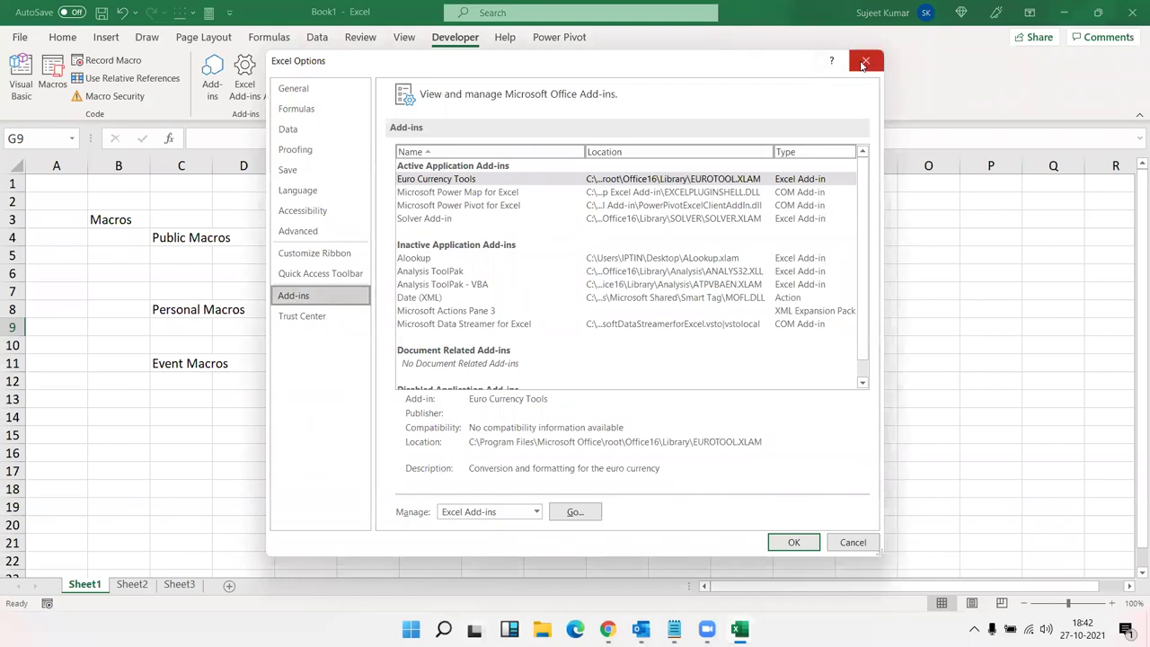
{"action": "left_click", "coordinate": [865, 61]}
{"action": "left_click_drag", "start_coordinate": [185, 310], "coordinate": [281, 310]}
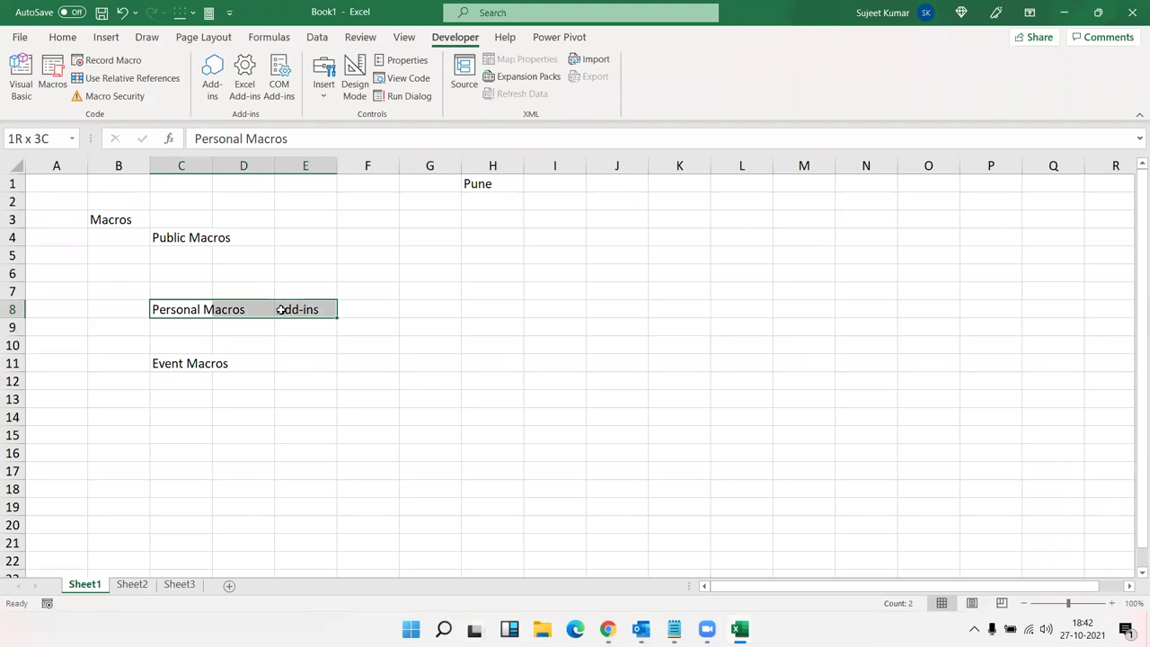
{"action": "left_click_drag", "start_coordinate": [281, 309], "coordinate": [238, 315]}
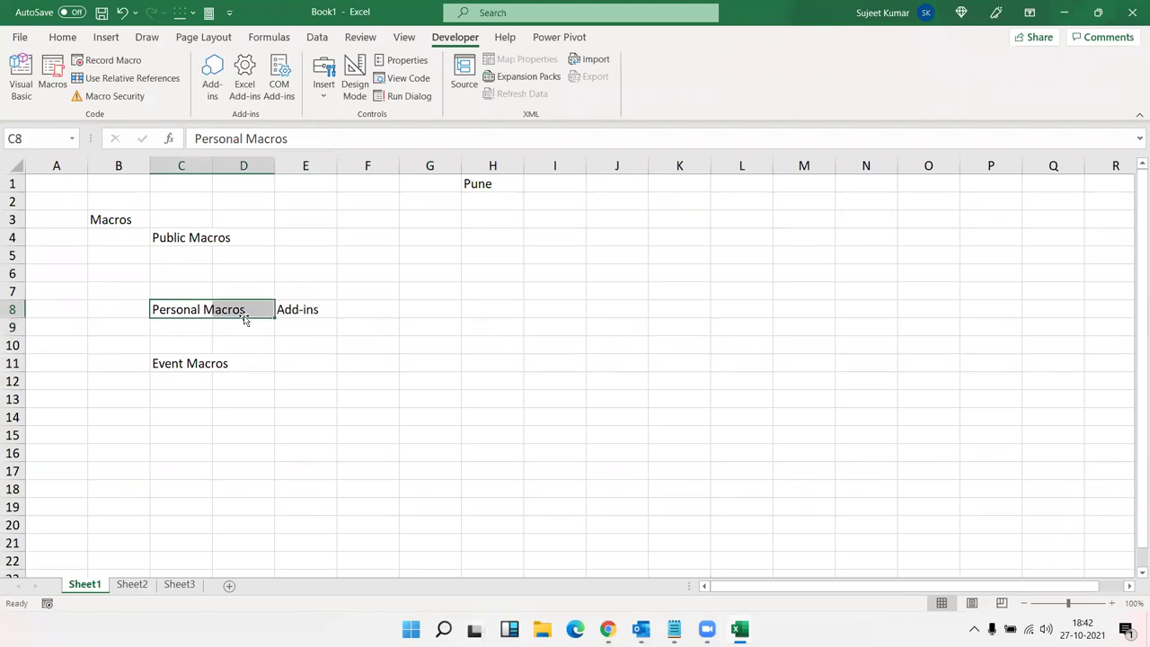
{"action": "left_click", "coordinate": [305, 312]}
{"action": "left_click", "coordinate": [189, 363]}
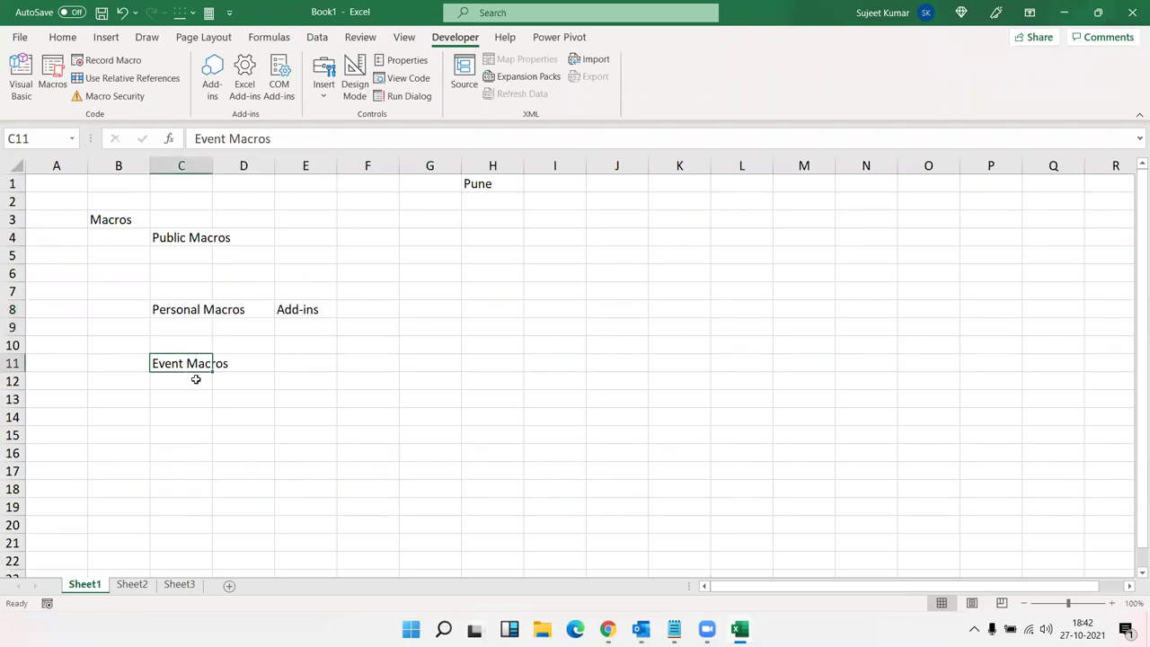
{"action": "left_click", "coordinate": [132, 589]}
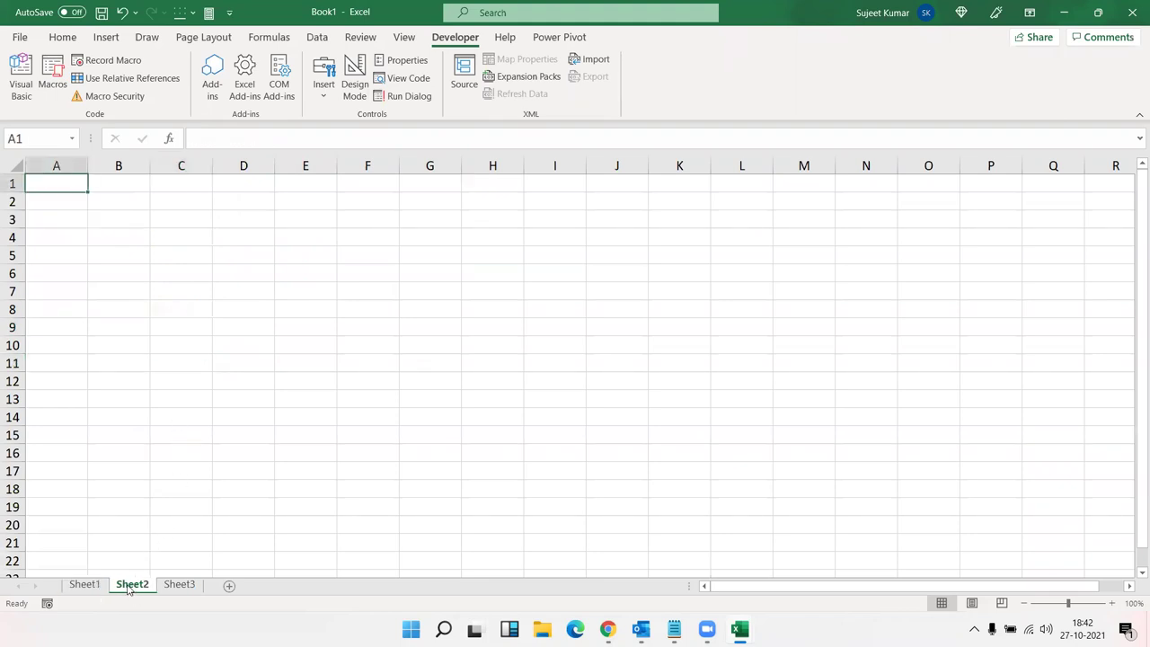
{"action": "right_click", "coordinate": [124, 589]}
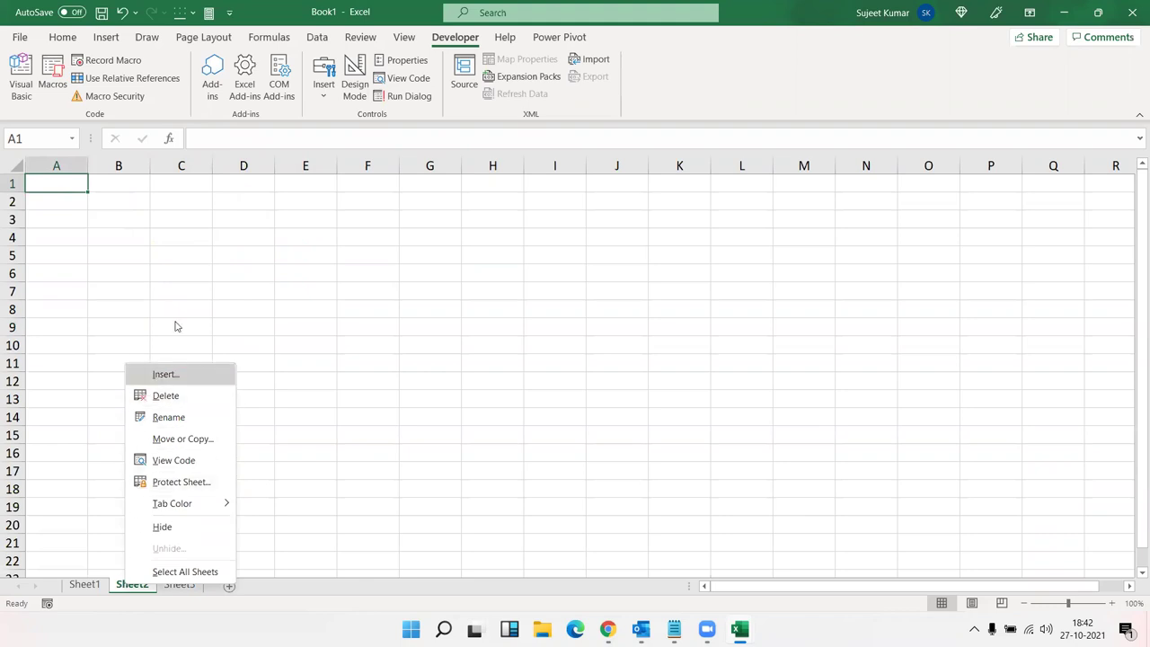
{"action": "left_click", "coordinate": [235, 262]}
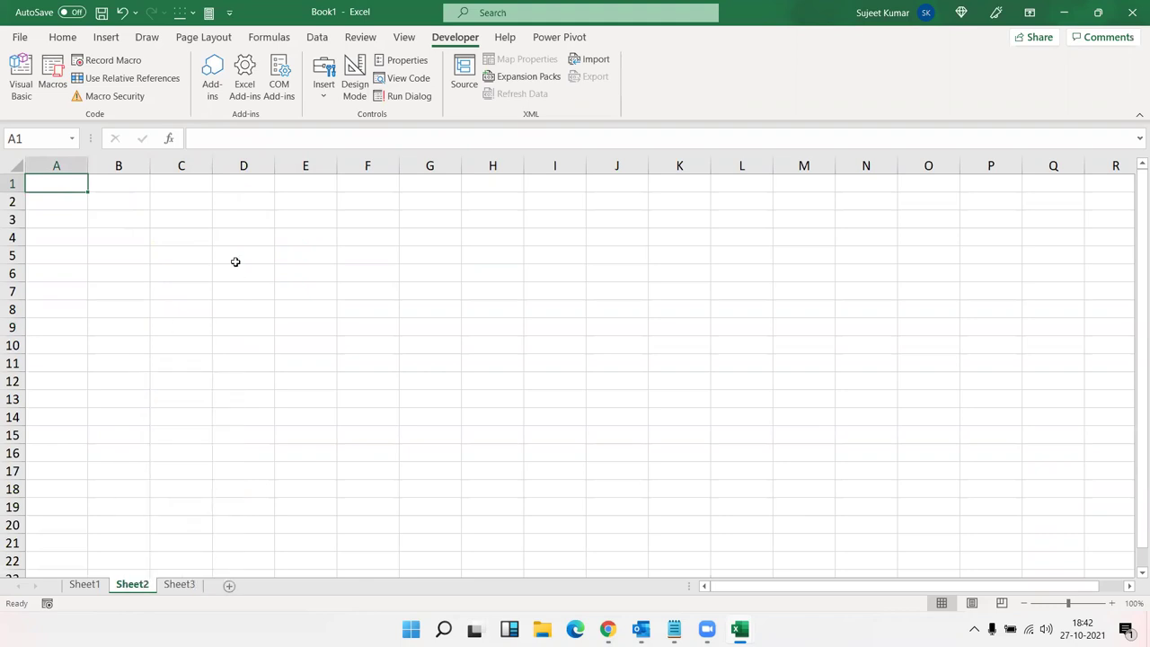
{"action": "left_click", "coordinate": [210, 288]}
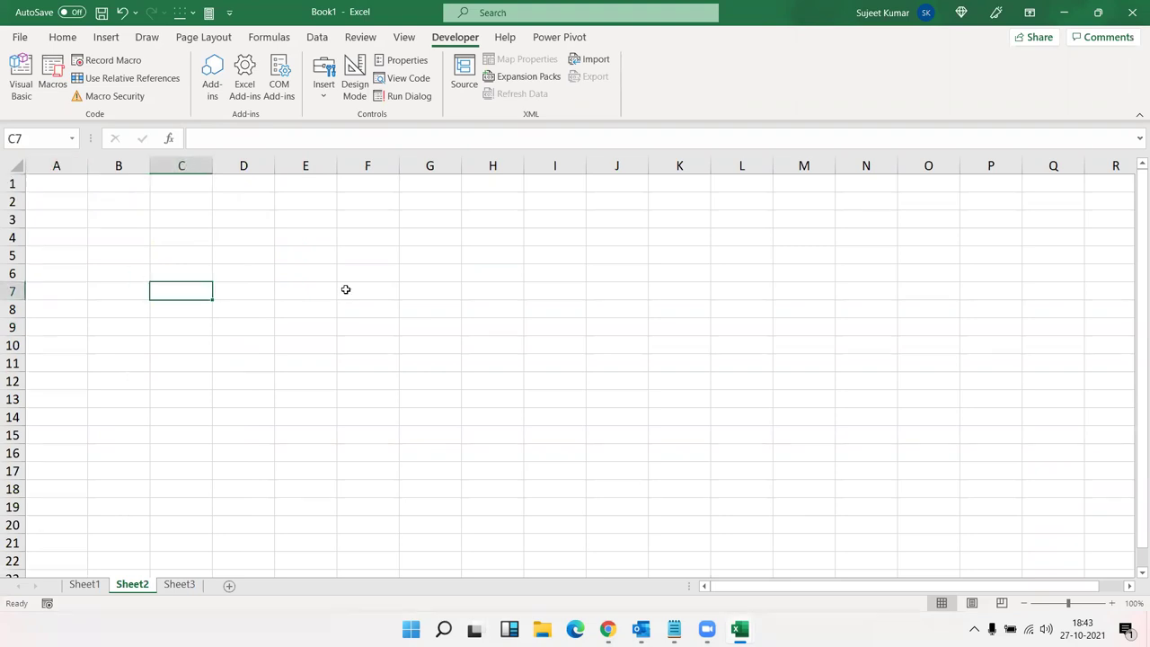
{"action": "left_click", "coordinate": [384, 234]}
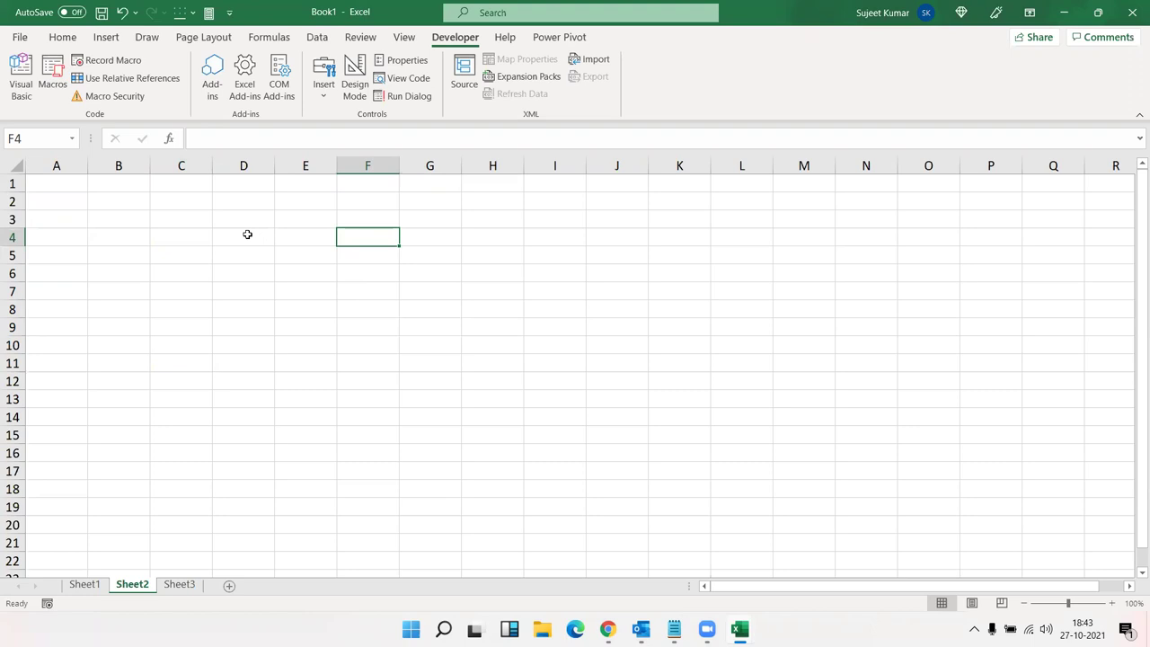
{"action": "left_click", "coordinate": [81, 586]}
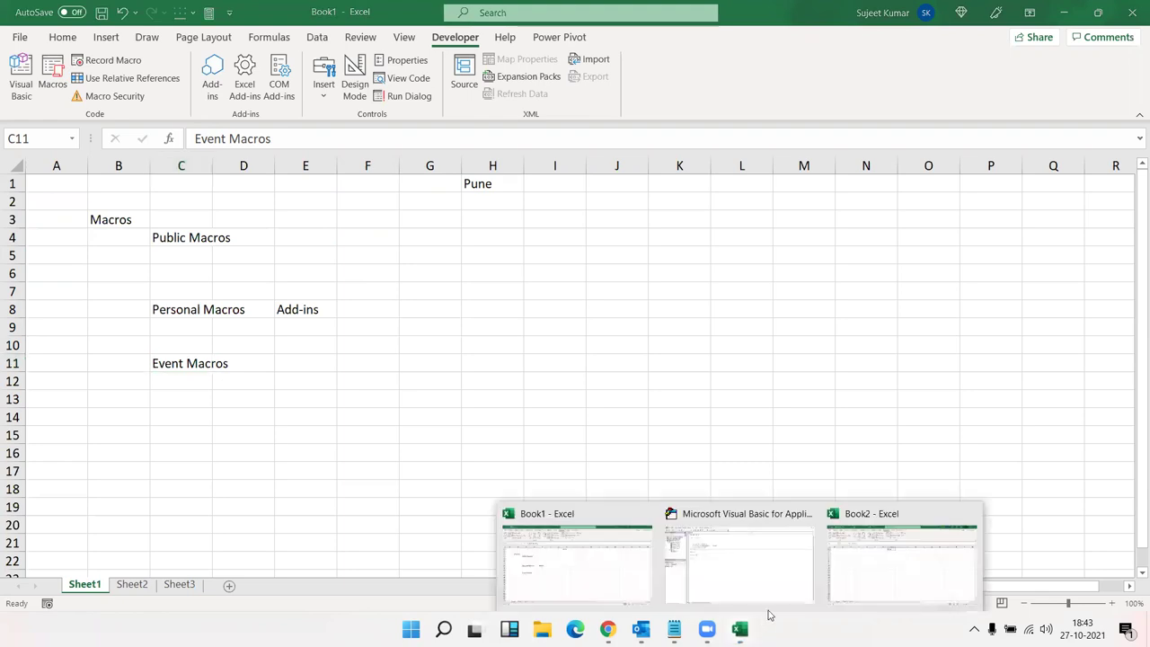
In ThisWorkbook's code, create the Workbook_Open stub via the Workbook object and Open event dropdowns
{"action": "left_click", "coordinate": [731, 579]}
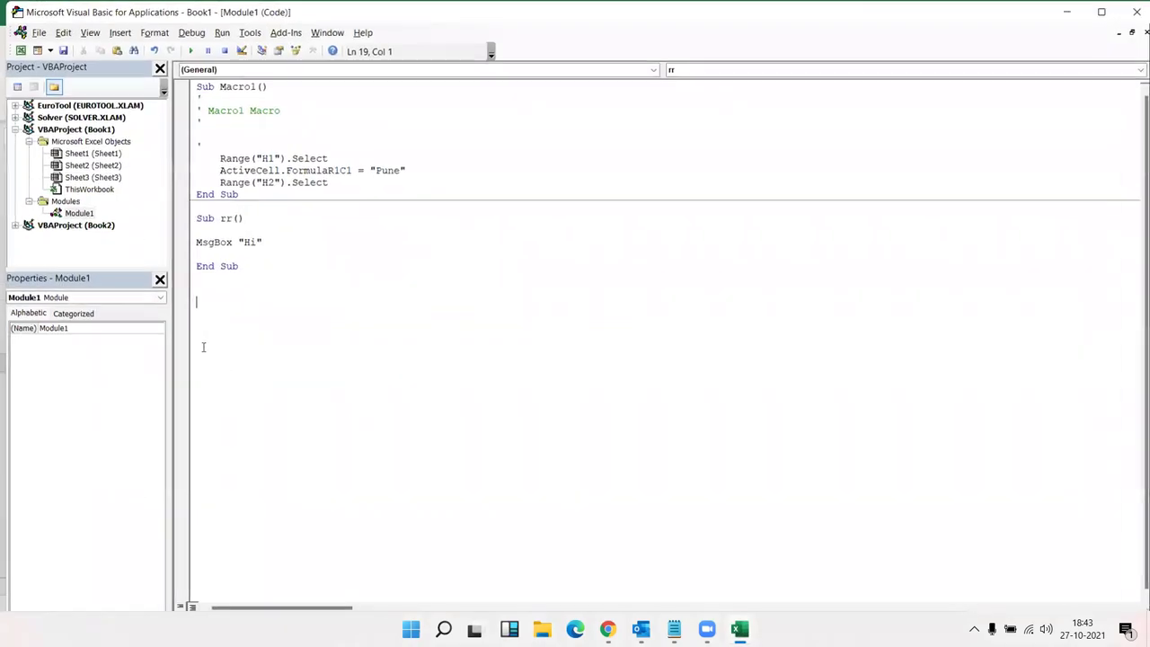
{"action": "double_click", "coordinate": [97, 190]}
{"action": "left_click", "coordinate": [212, 70]}
{"action": "left_click", "coordinate": [214, 91]}
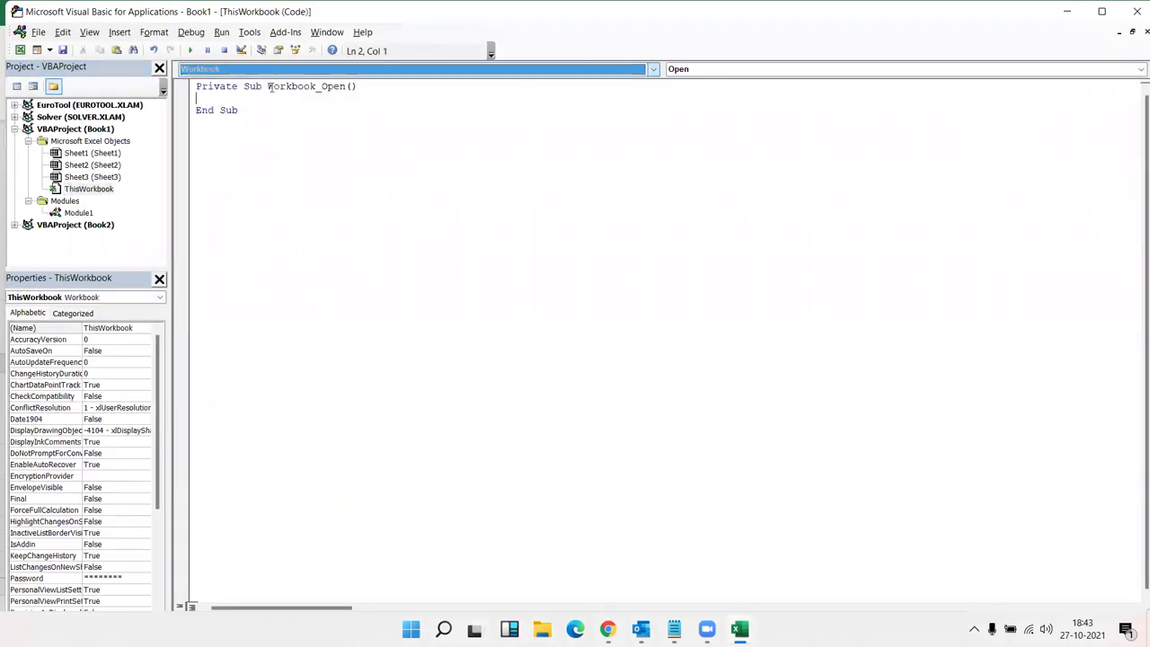
{"action": "left_click", "coordinate": [682, 70]}
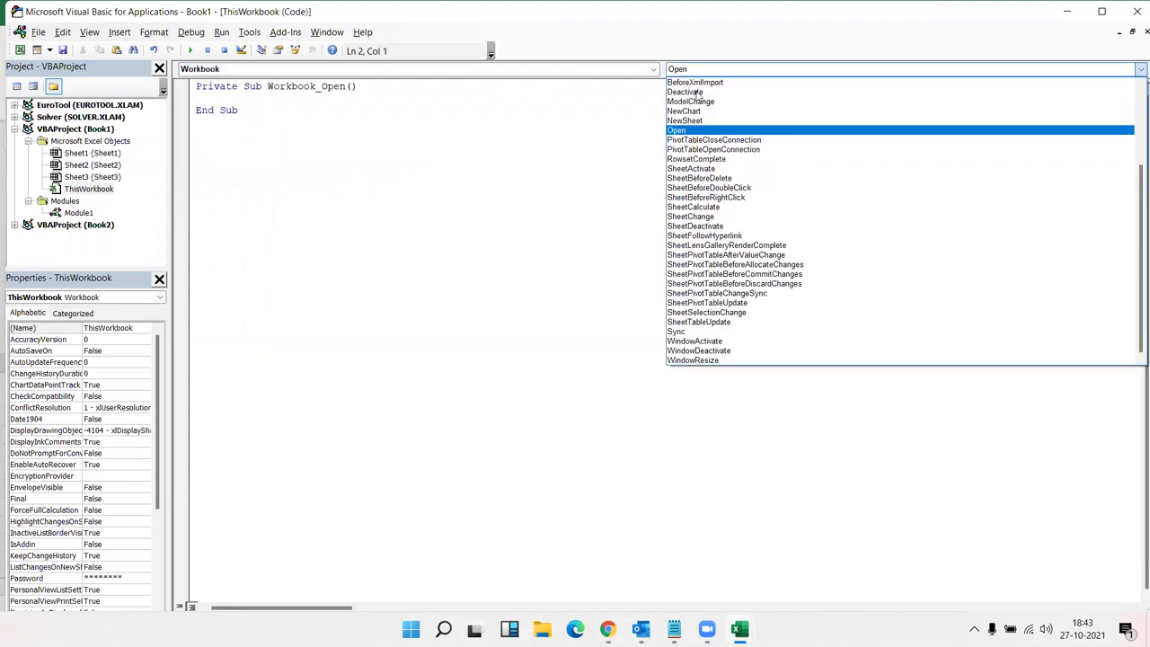
{"action": "left_click", "coordinate": [243, 102]}
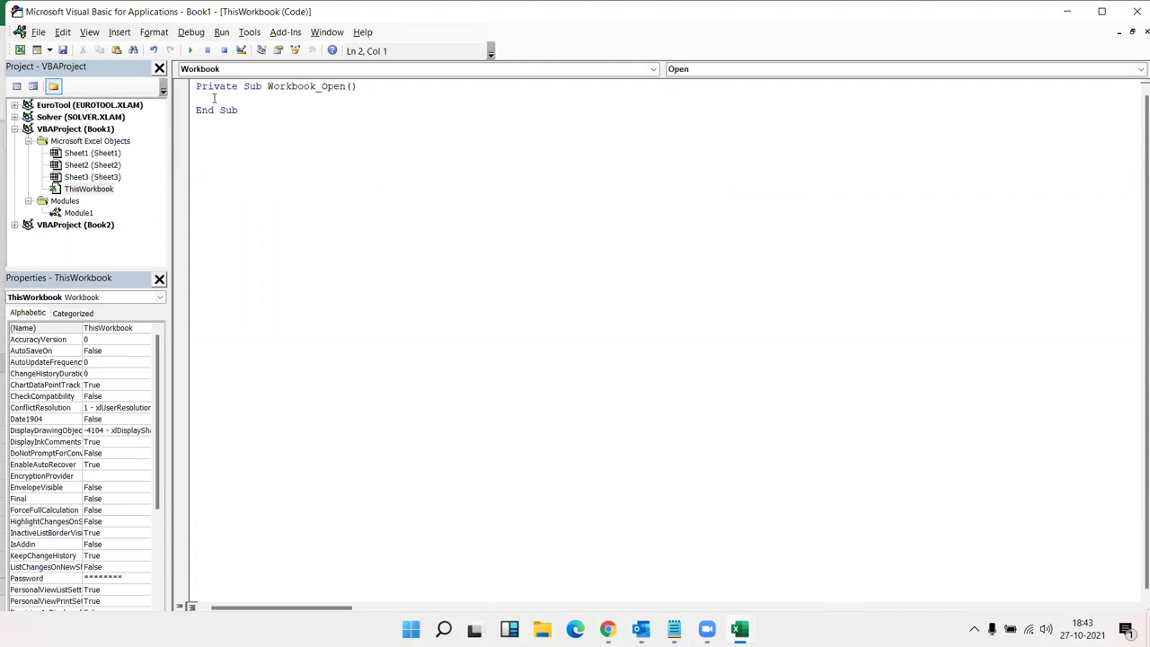
Add blank lines inside Workbook_Open and select the empty body line
{"action": "key", "text": "Return"}
{"action": "key", "text": "Return"}
{"action": "key", "text": "shift+Up"}
{"action": "key", "text": "shift+Up"}
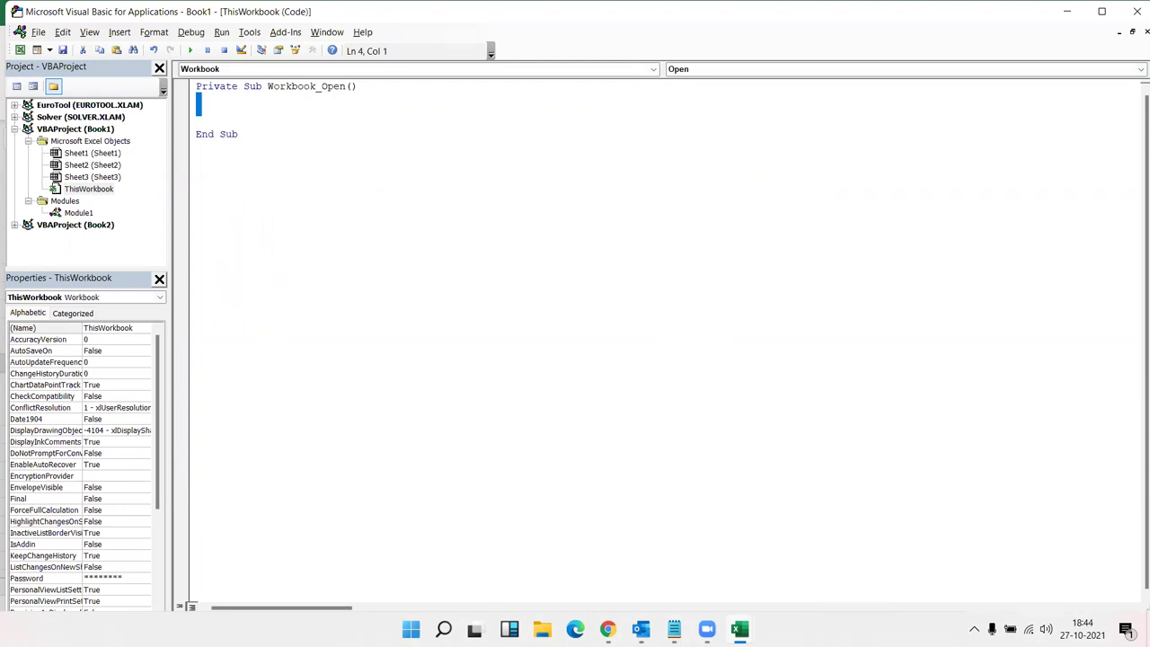
{"action": "left_click", "coordinate": [200, 108]}
{"action": "key", "text": "shift+Up"}
{"action": "left_click", "coordinate": [200, 109]}
{"action": "key", "text": "shift+Up"}
Close the VBA editor and highlight the Public Macros area B4:D6
{"action": "left_click", "coordinate": [1136, 9]}
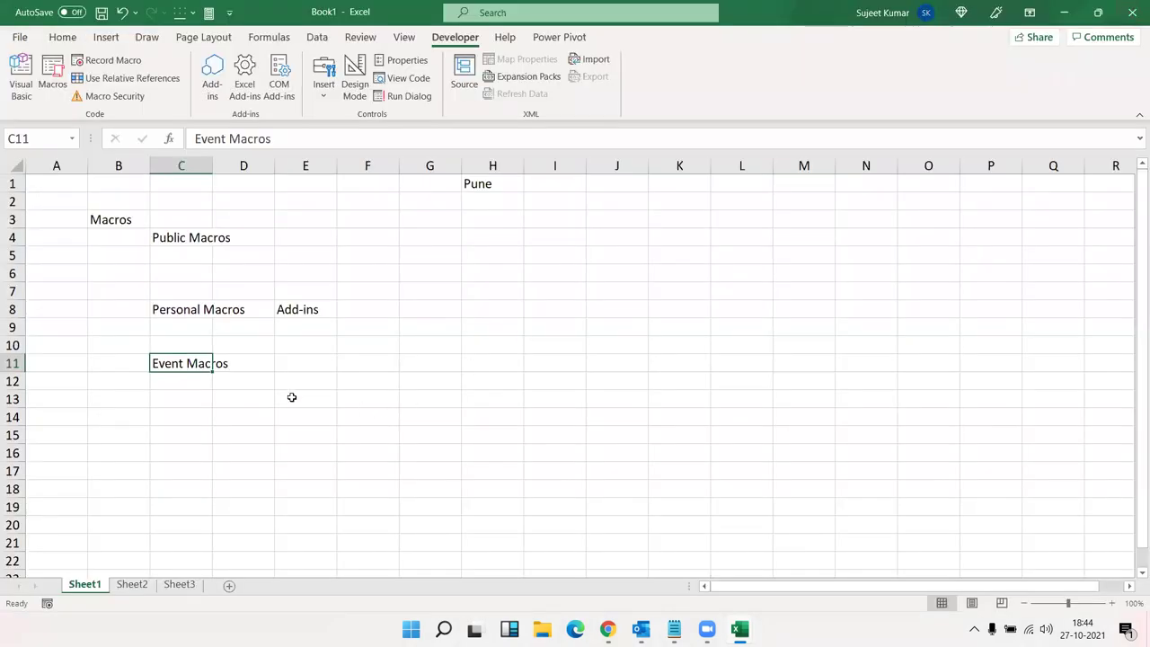
{"action": "left_click_drag", "start_coordinate": [277, 356], "coordinate": [277, 343]}
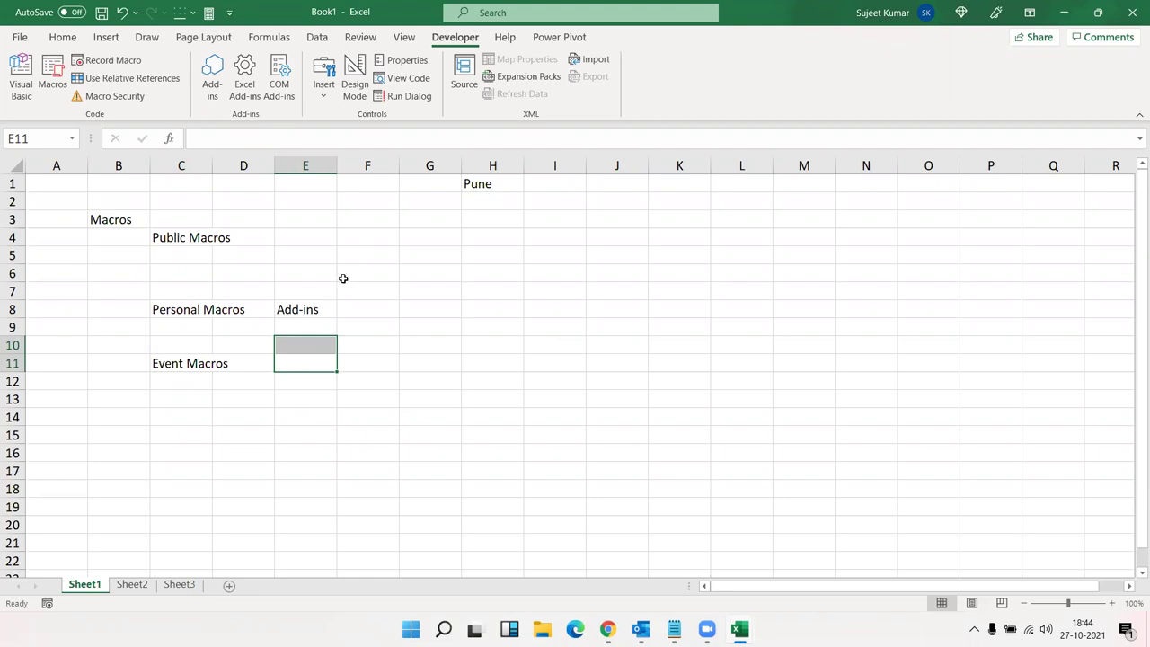
{"action": "left_click_drag", "start_coordinate": [209, 246], "coordinate": [237, 246]}
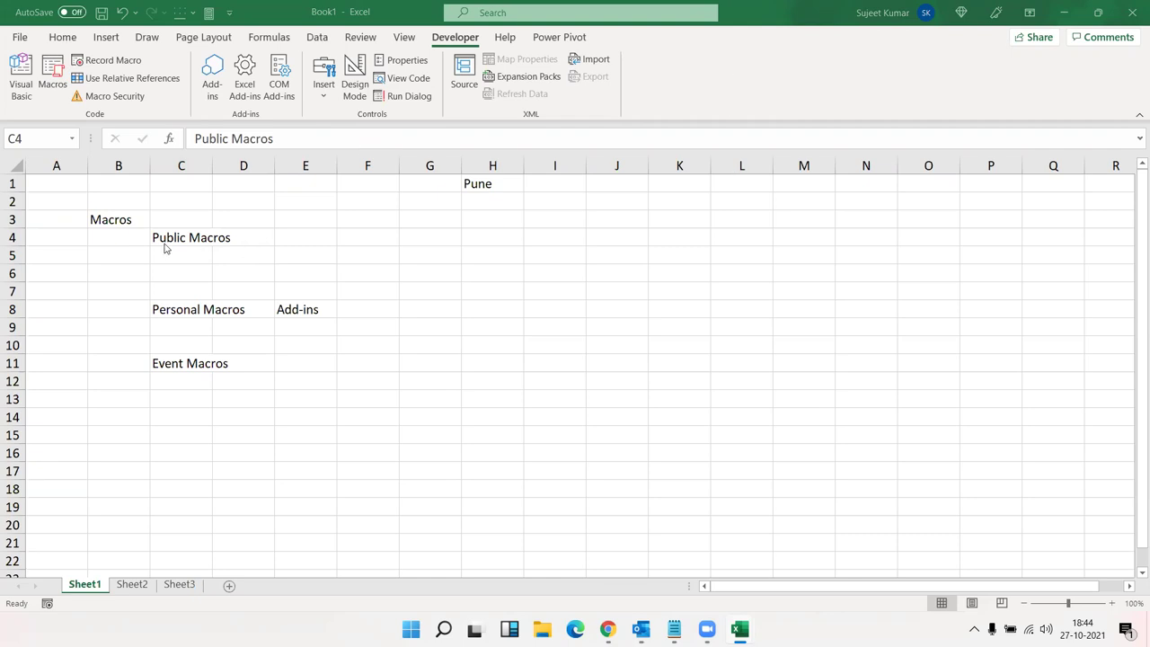
{"action": "left_click_drag", "start_coordinate": [170, 249], "coordinate": [173, 237]}
{"action": "left_click", "coordinate": [182, 238]}
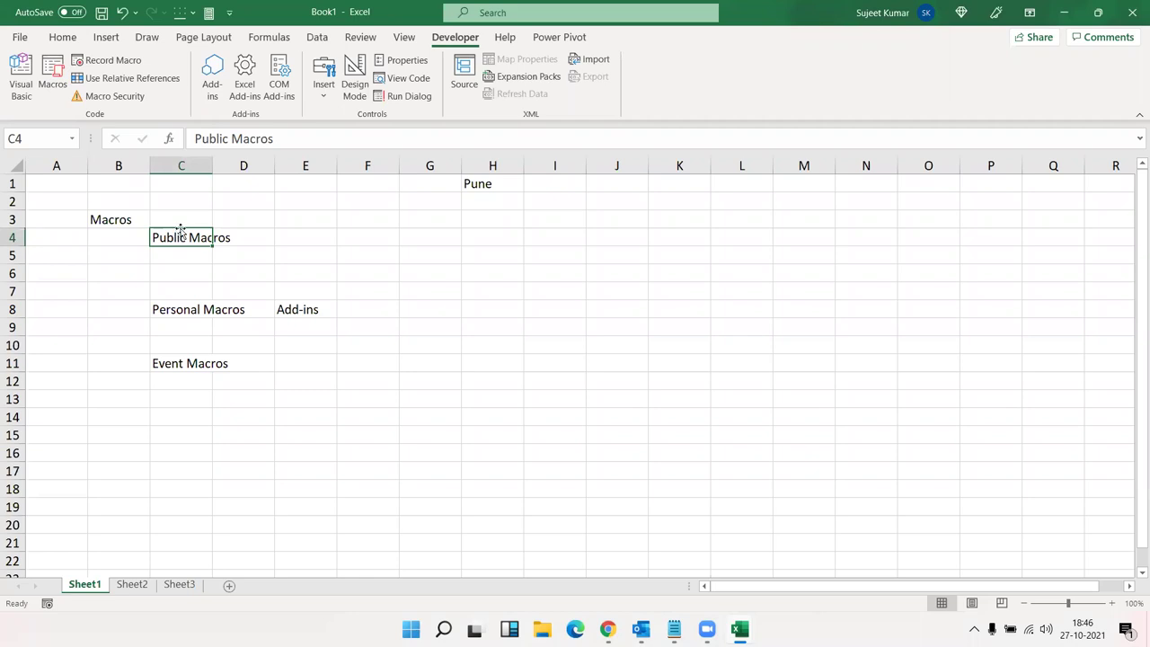
{"action": "left_click_drag", "start_coordinate": [142, 234], "coordinate": [248, 268]}
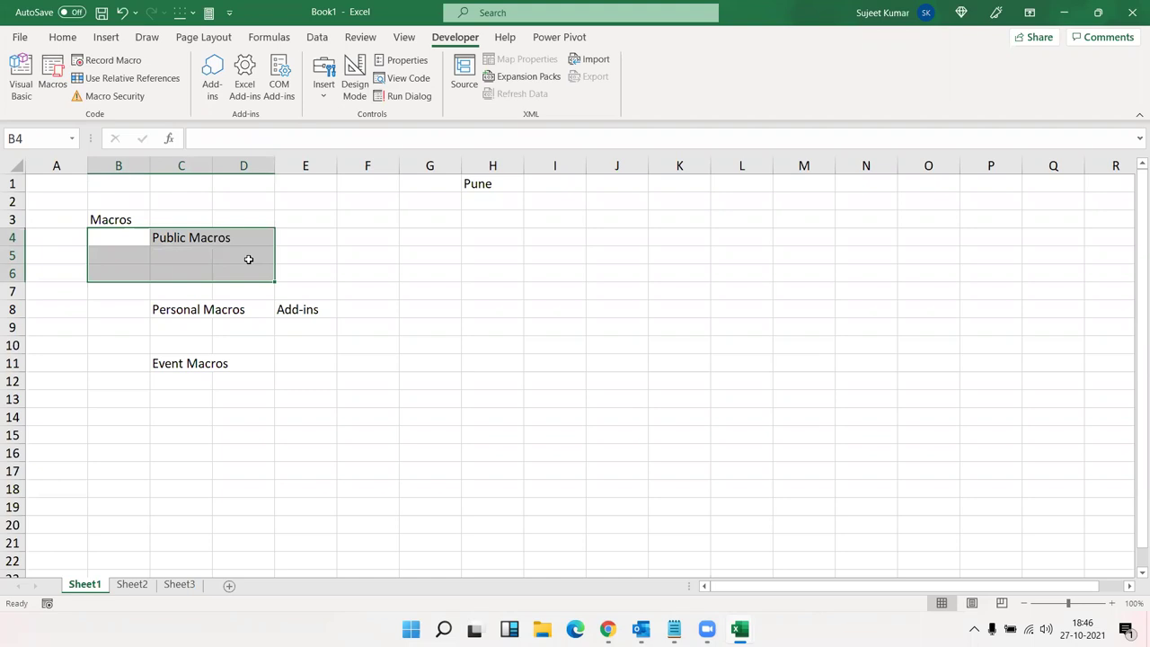
Highlight the Personal Macros, Add-ins and Event Macros cells, then show the desktop with Win+D
{"action": "left_click", "coordinate": [403, 295]}
{"action": "left_click_drag", "start_coordinate": [340, 307], "coordinate": [130, 307]}
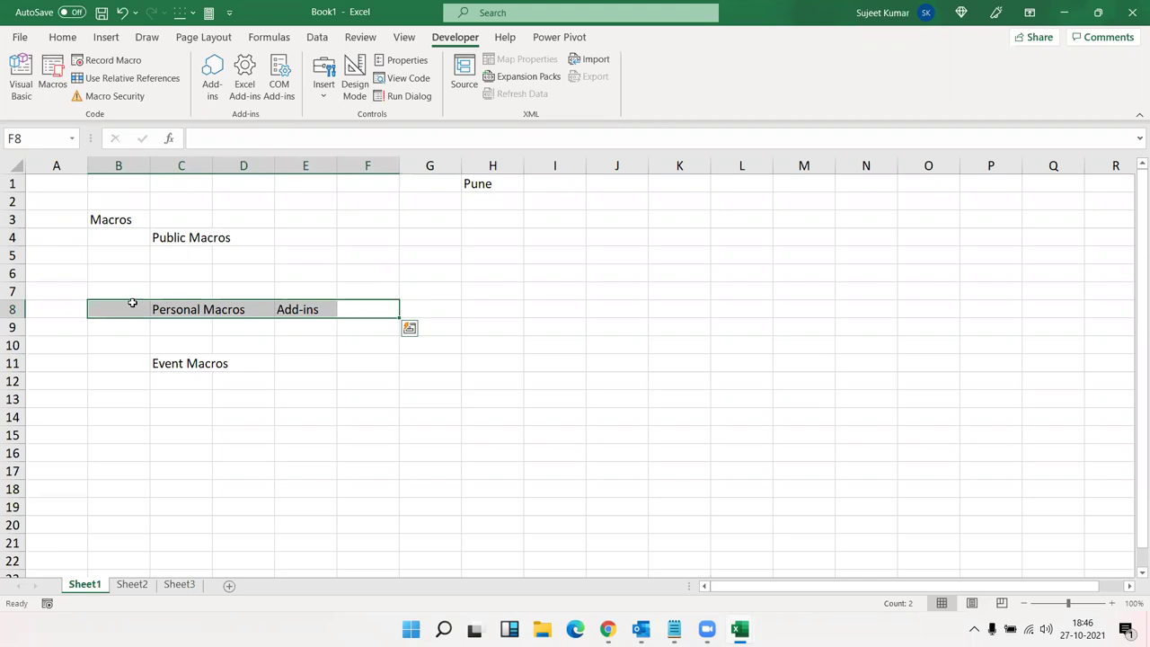
{"action": "left_click", "coordinate": [320, 307]}
{"action": "left_click_drag", "start_coordinate": [347, 325], "coordinate": [259, 285]}
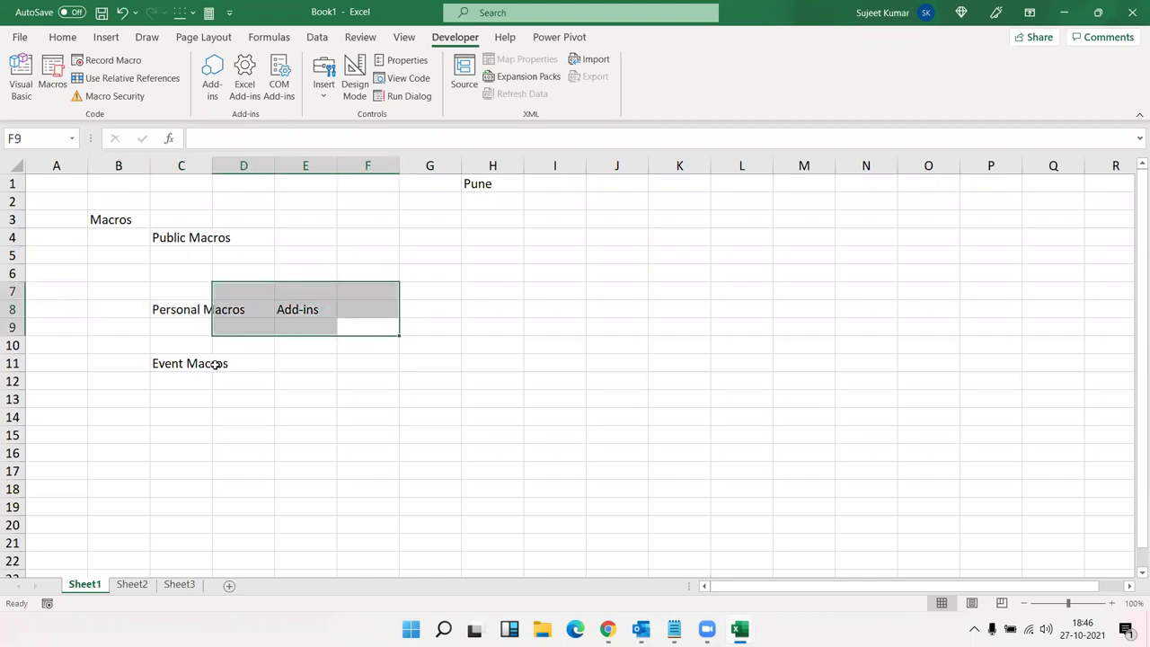
{"action": "left_click", "coordinate": [163, 364]}
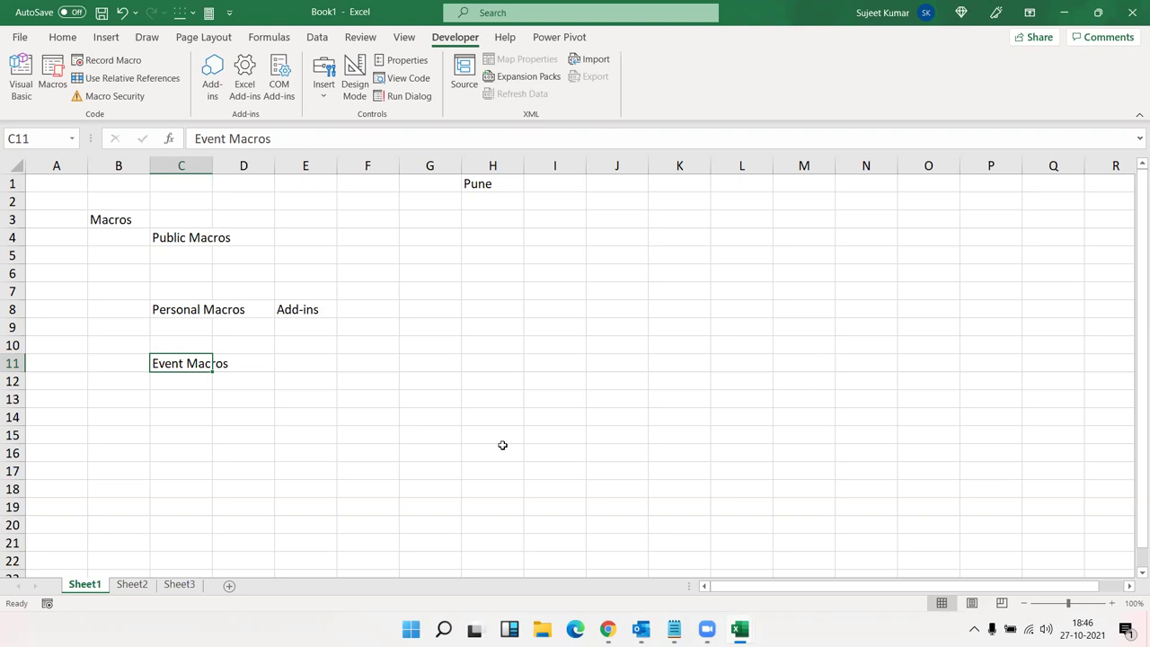
{"action": "left_click", "coordinate": [248, 384]}
{"action": "left_click", "coordinate": [192, 363]}
{"action": "left_click_drag", "start_coordinate": [375, 388], "coordinate": [169, 238]}
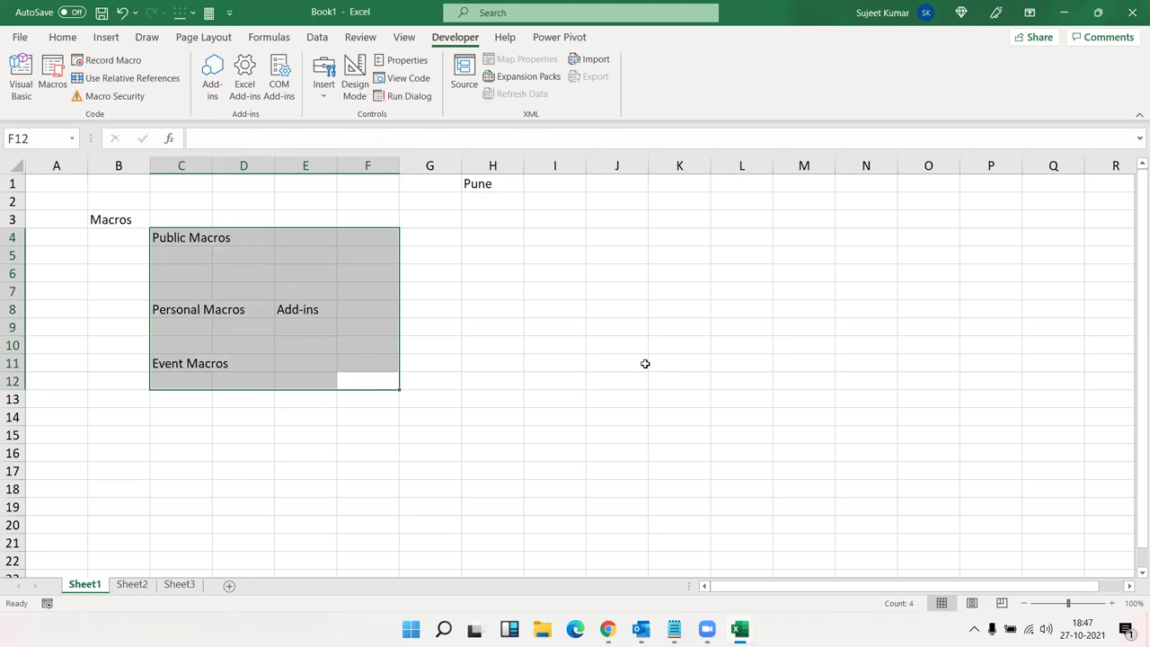
{"action": "key", "text": "super+d"}
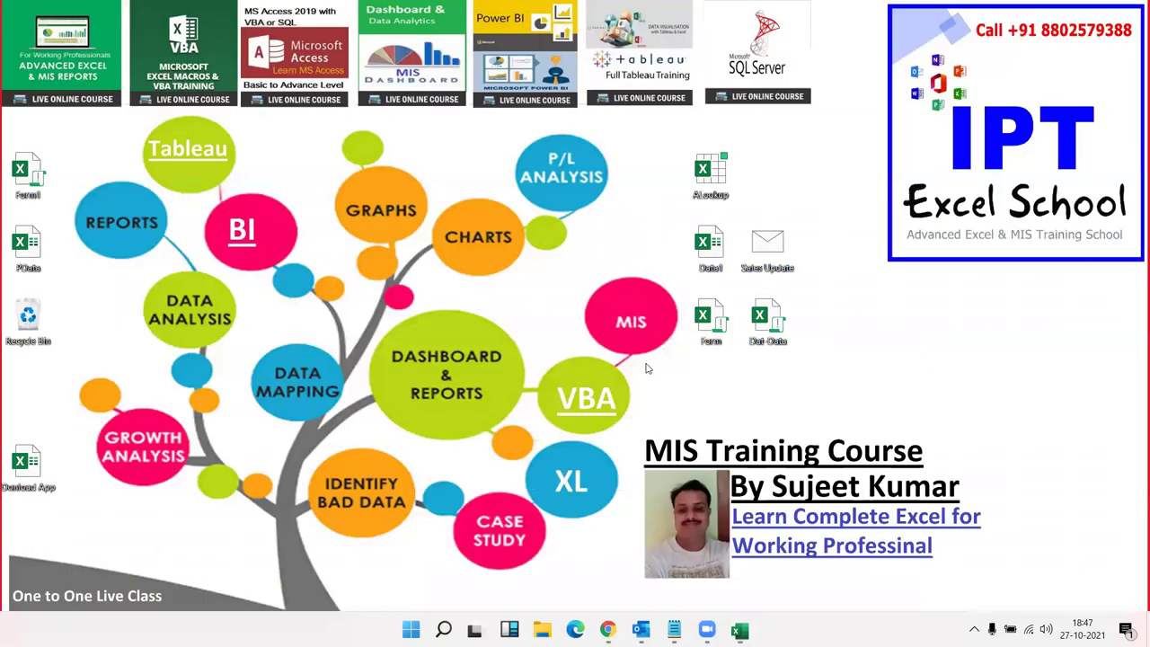